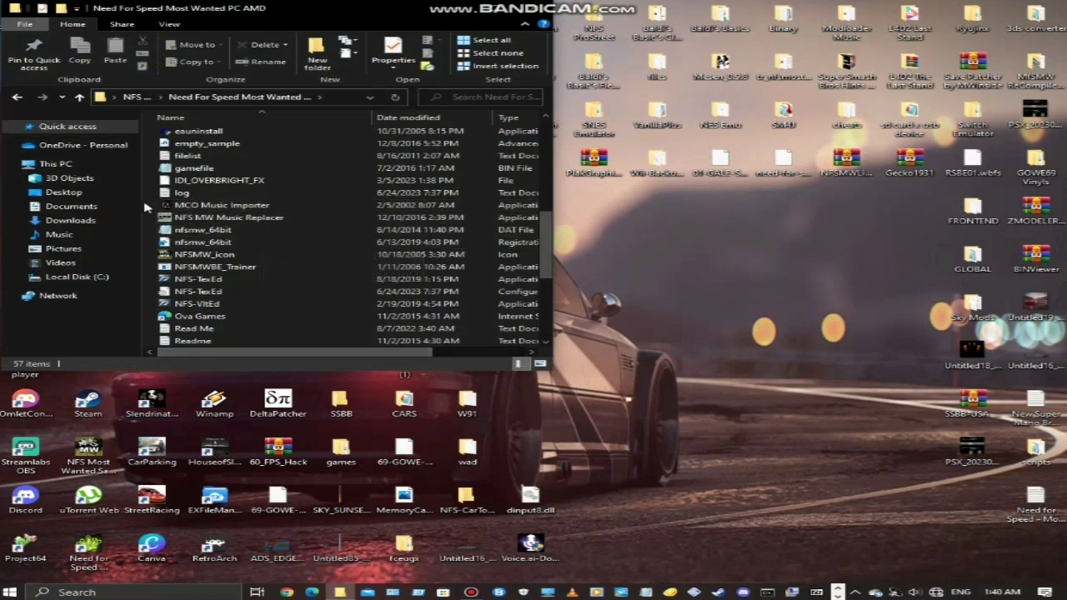
Highlight MCO Music Importer and NFS MW Music Replacer together in the game folder and clear the selection
{"action": "left_click", "coordinate": [219, 208]}
{"action": "left_click", "coordinate": [224, 217], "text": "ctrl"}
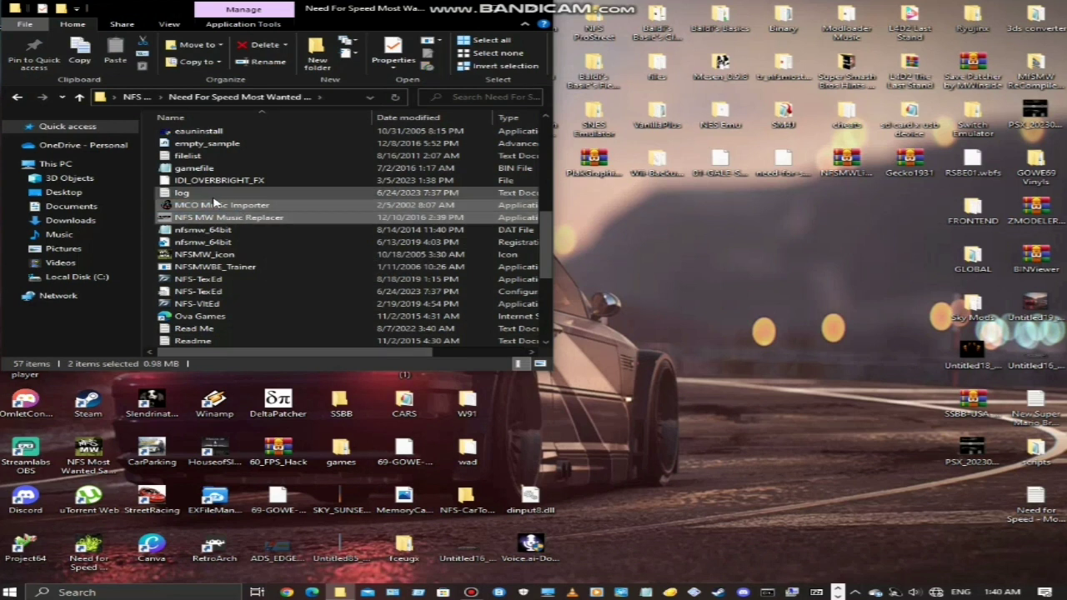
{"action": "left_click", "coordinate": [153, 239]}
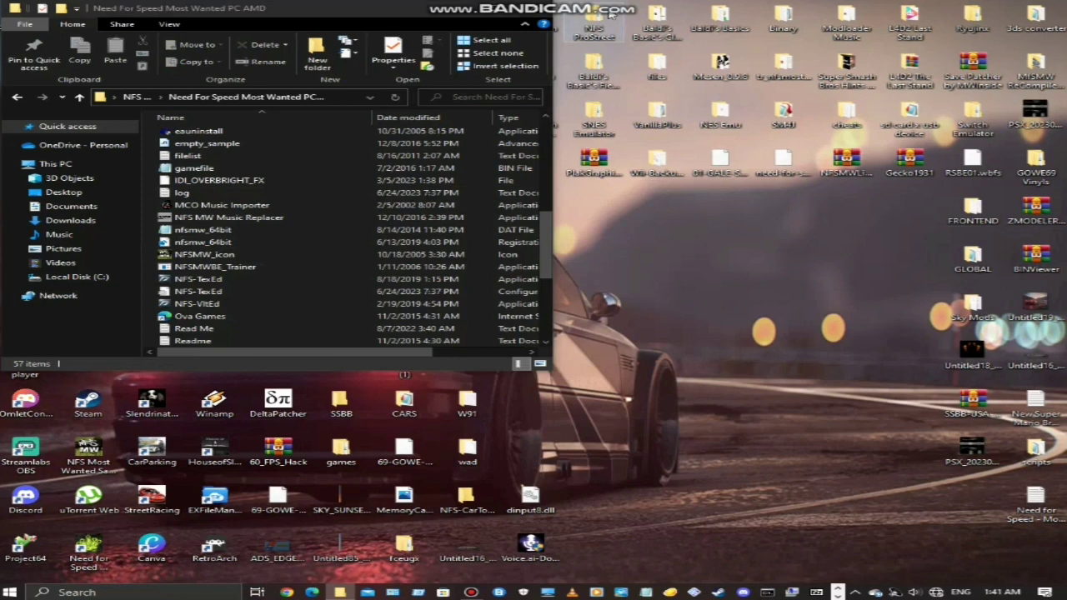
Open a second folder window and browse to "nfs most wanted winwar files" inside the Desktop's "7 Zip Winwar Files" folder
{"action": "double_click", "coordinate": [594, 25]}
{"action": "left_click_drag", "start_coordinate": [250, 8], "coordinate": [610, 54]}
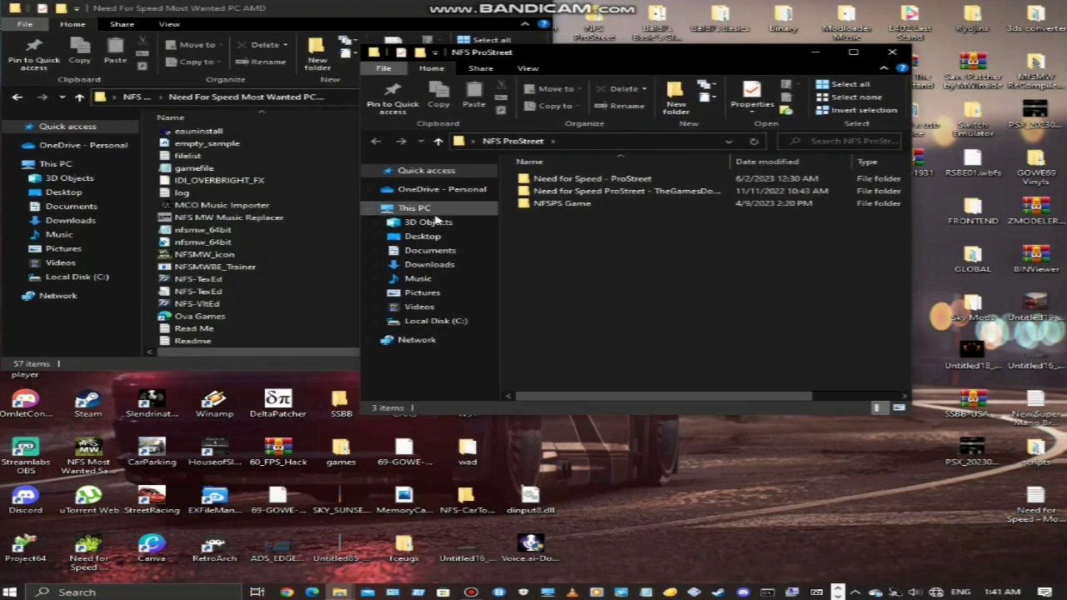
{"action": "left_click", "coordinate": [410, 239]}
{"action": "double_click", "coordinate": [583, 203]}
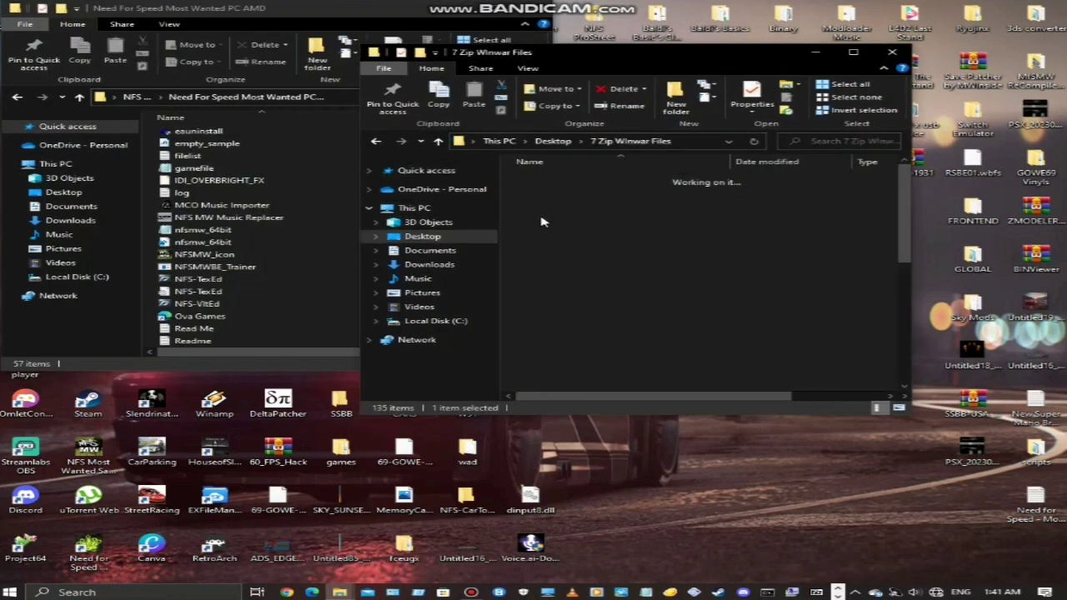
{"action": "double_click", "coordinate": [584, 191]}
{"action": "left_click", "coordinate": [514, 179]}
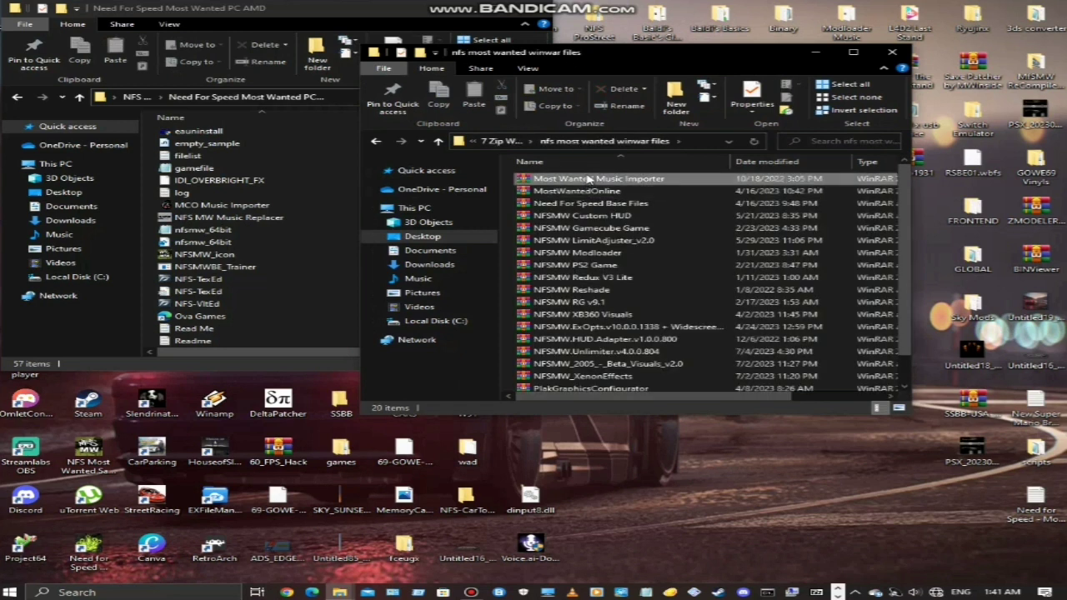
Open the "Most Wanted Music Importer" archive to view its contents
{"action": "left_click", "coordinate": [610, 179]}
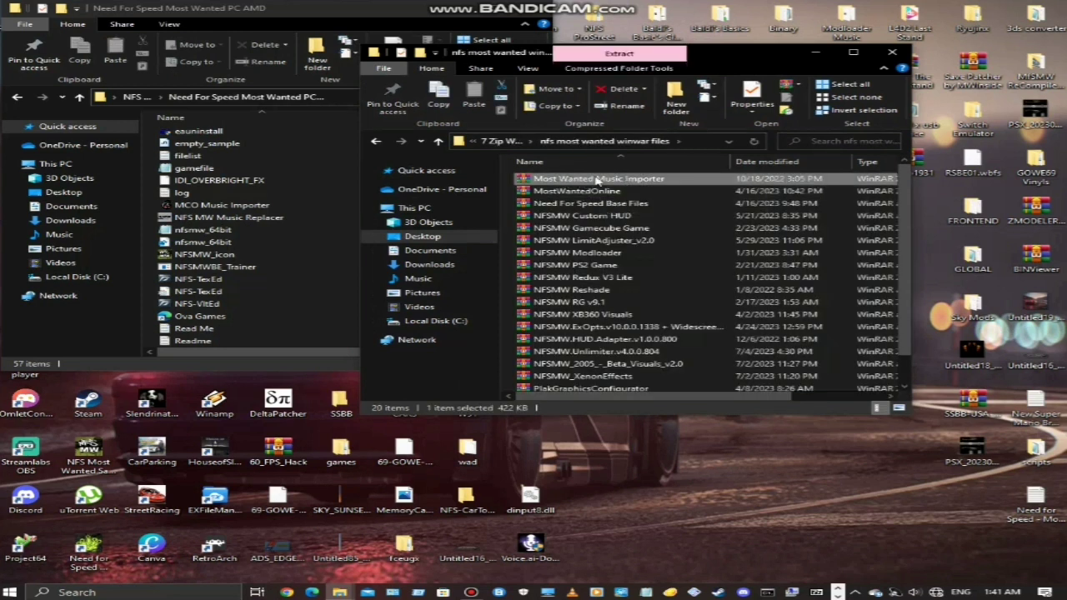
{"action": "double_click", "coordinate": [690, 180]}
{"action": "left_click", "coordinate": [235, 389]}
{"action": "left_click", "coordinate": [575, 359]}
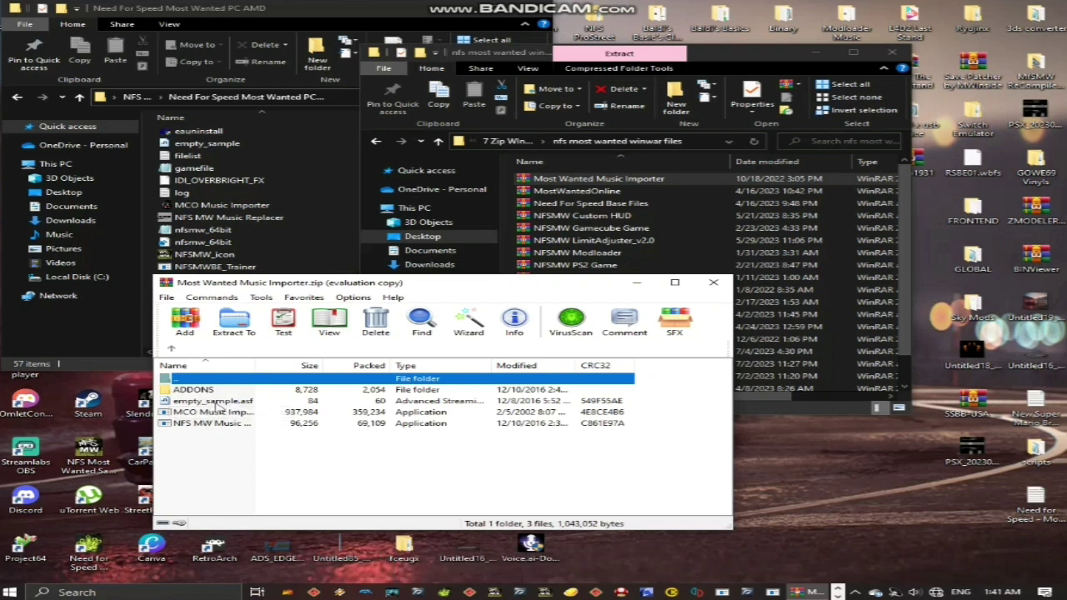
Highlight empty_sample.asf and the two applications in the archive, and close the archive and its folder window
{"action": "left_click_drag", "start_coordinate": [218, 432], "coordinate": [209, 401]}
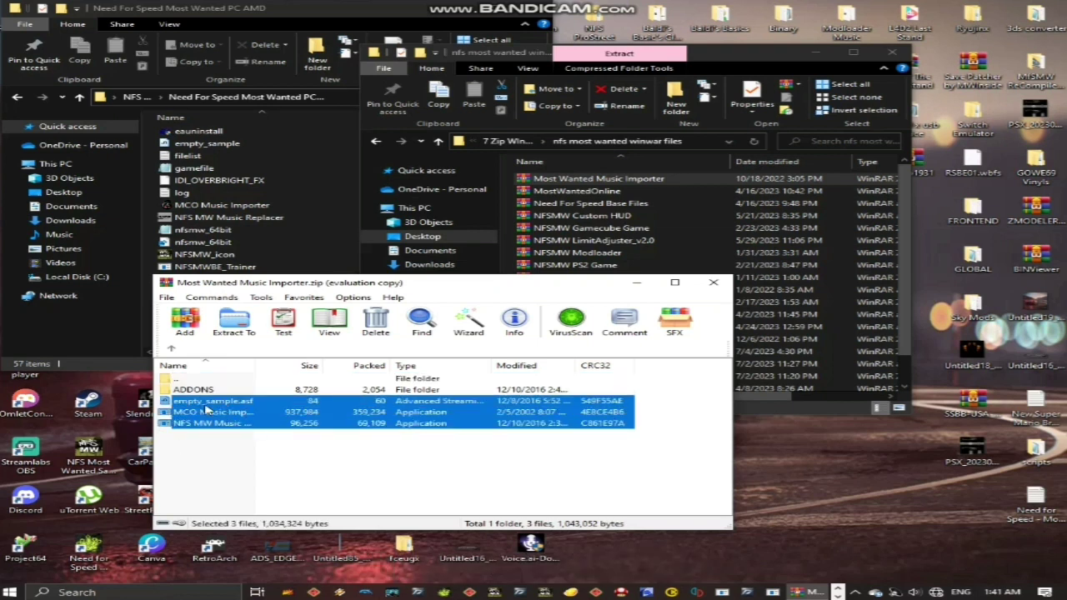
{"action": "left_click", "coordinate": [259, 477]}
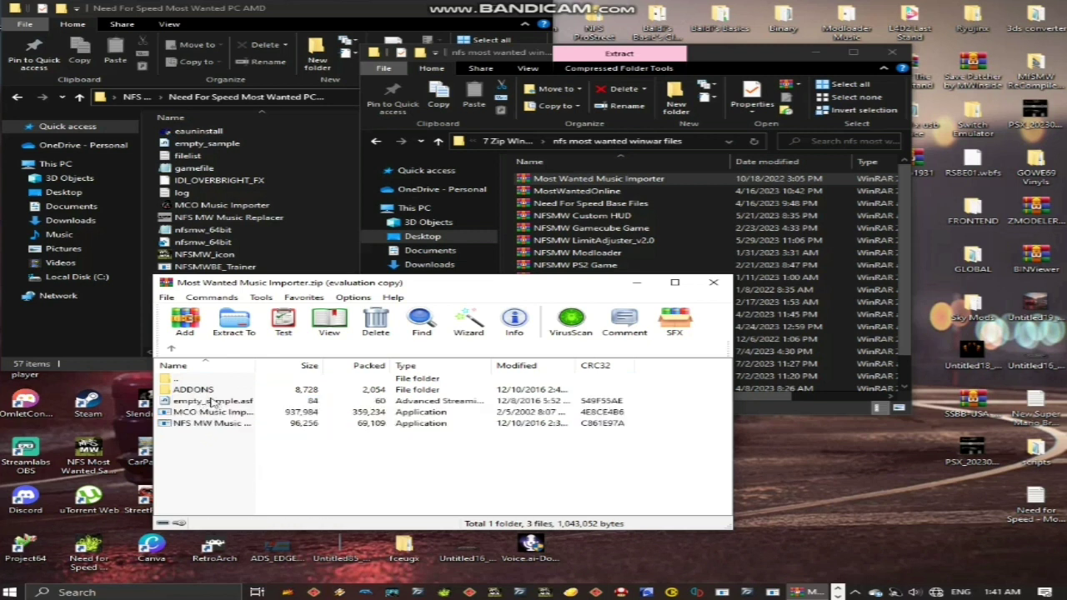
{"action": "left_click", "coordinate": [713, 282]}
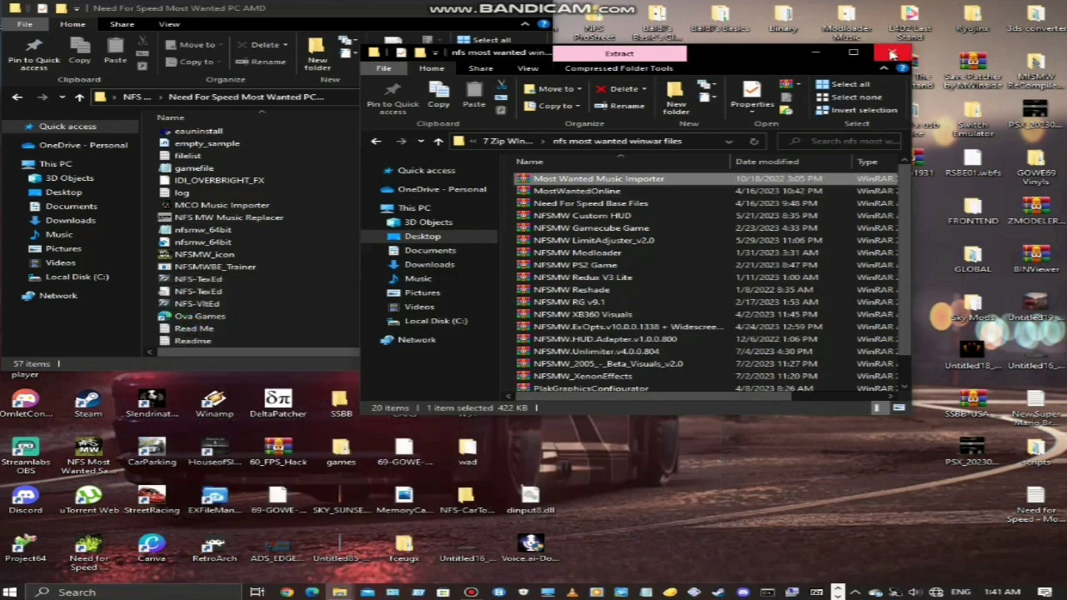
{"action": "left_click", "coordinate": [892, 52]}
Delete the ADDONS folder from the Need For Speed Most Wanted game folder
{"action": "scroll", "coordinate": [292, 288], "scroll_direction": "up", "scroll_amount": 8}
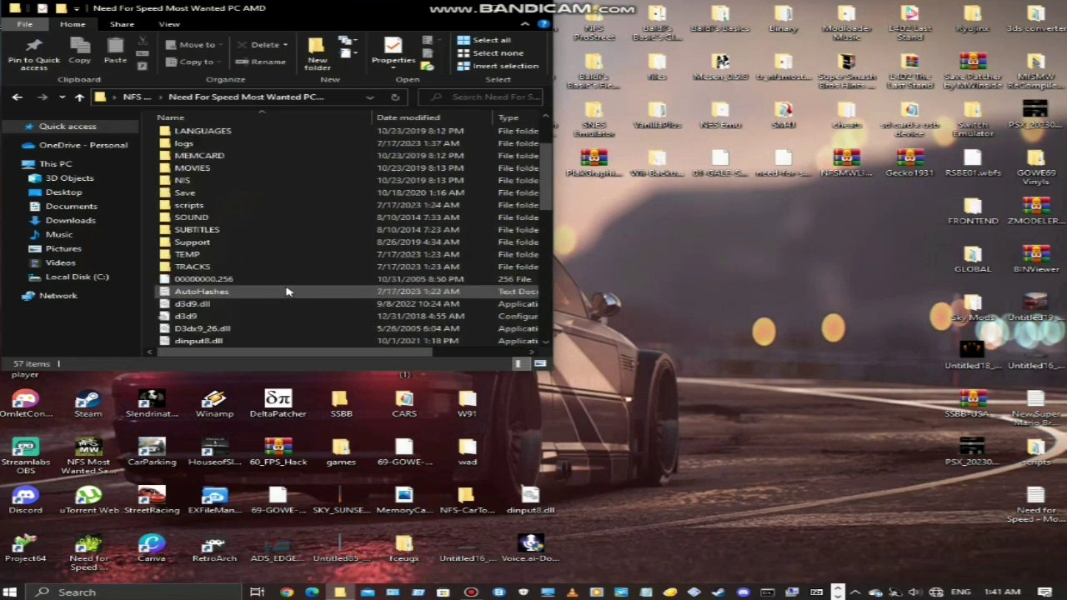
{"action": "right_click", "coordinate": [195, 147]}
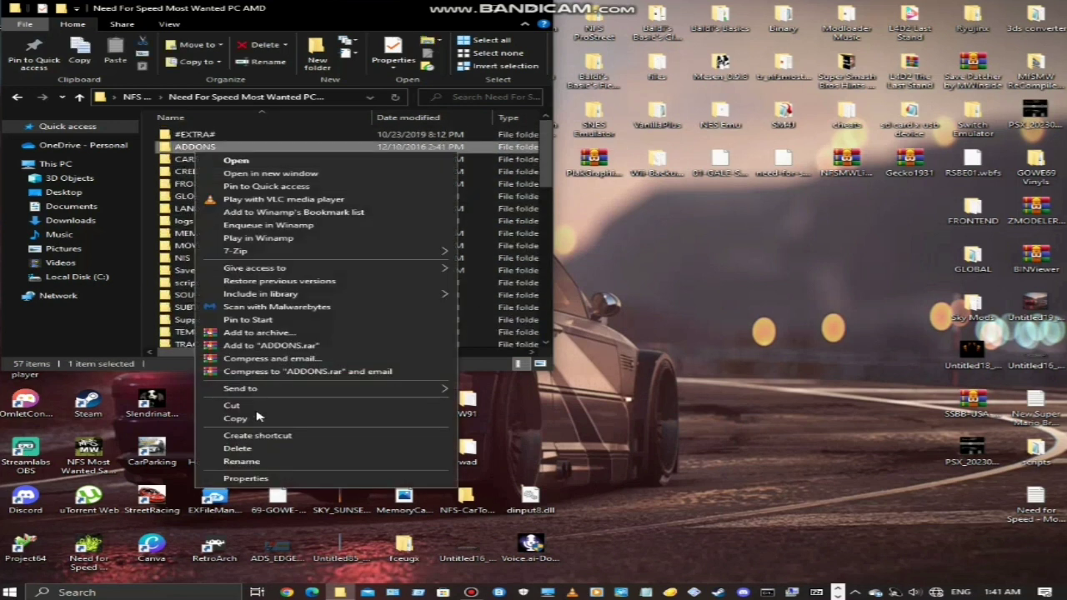
{"action": "left_click", "coordinate": [240, 450]}
Launch MCO Music Importer from the game folder and move its window toward the middle of the desktop
{"action": "scroll", "coordinate": [277, 304], "scroll_direction": "down", "scroll_amount": 10}
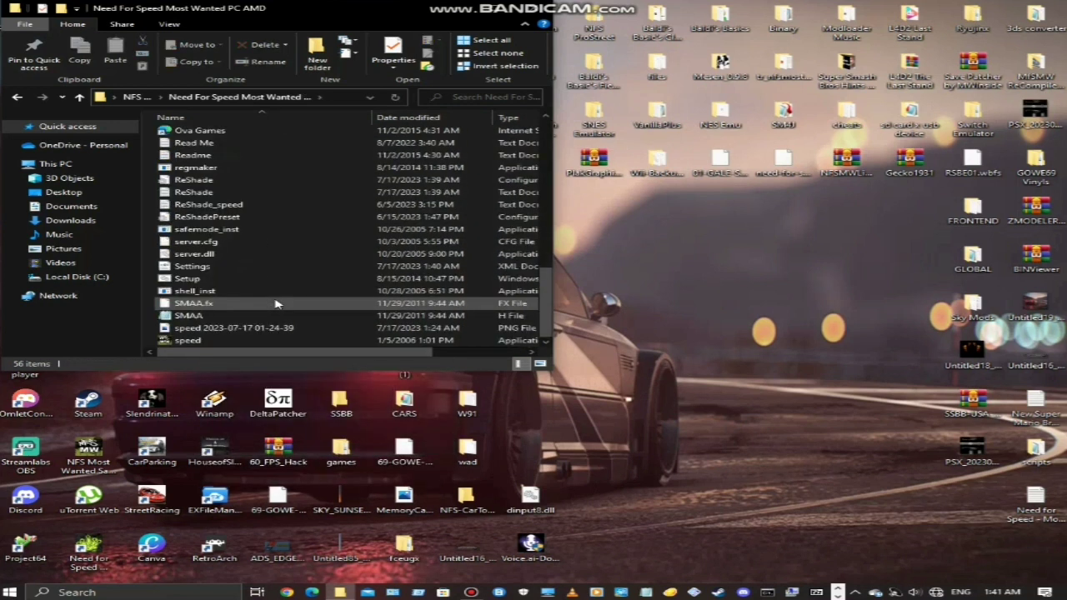
{"action": "scroll", "coordinate": [278, 310], "scroll_direction": "up", "scroll_amount": 4}
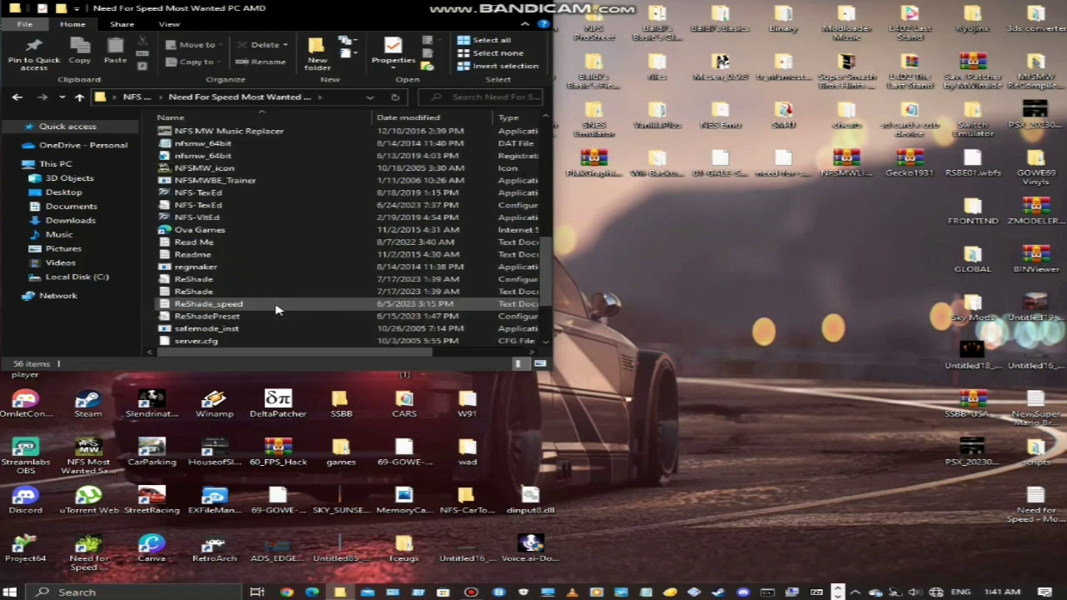
{"action": "double_click", "coordinate": [218, 156]}
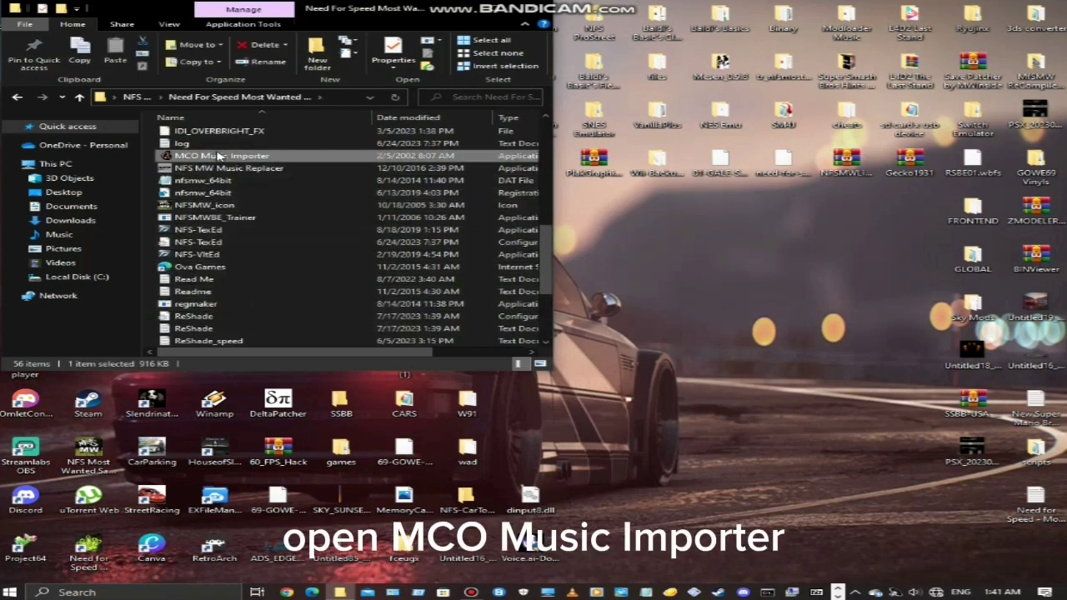
{"action": "left_click_drag", "start_coordinate": [242, 85], "coordinate": [356, 187]}
Choose the MP3 "La Cajita Feliz" from the My Music folder as the file to convert
{"action": "left_click", "coordinate": [556, 208]}
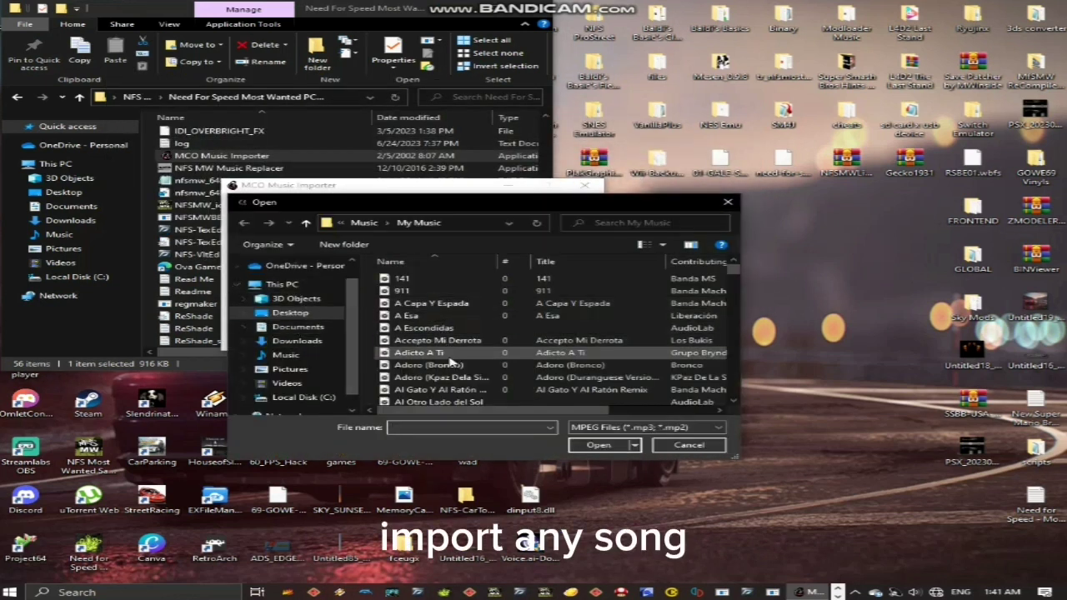
{"action": "scroll", "coordinate": [449, 360], "scroll_direction": "down", "scroll_amount": 5}
{"action": "scroll", "coordinate": [451, 367], "scroll_direction": "down", "scroll_amount": 4}
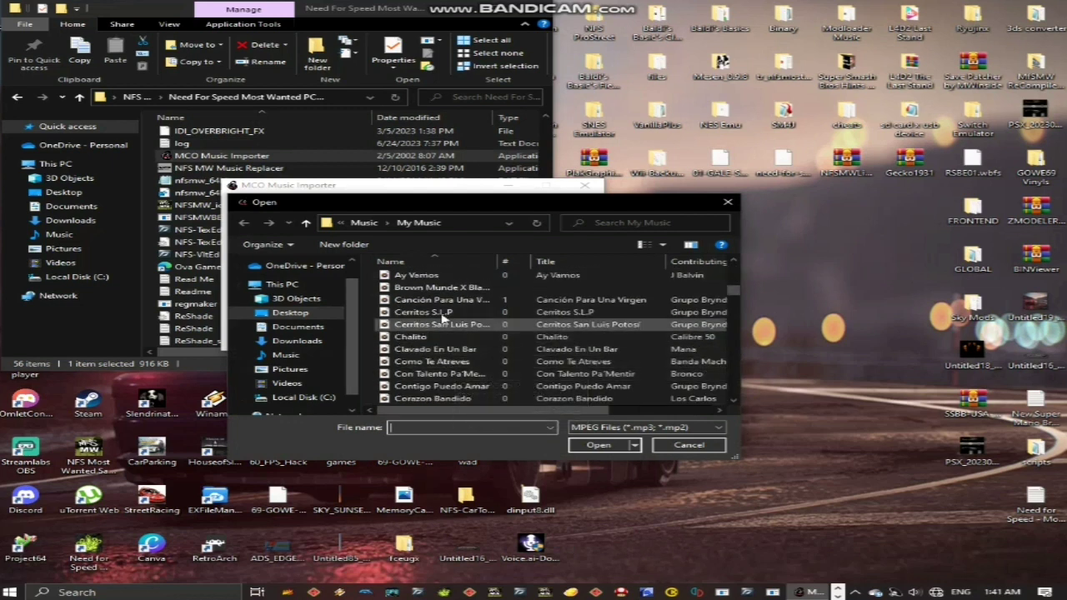
{"action": "scroll", "coordinate": [484, 383], "scroll_direction": "down", "scroll_amount": 2}
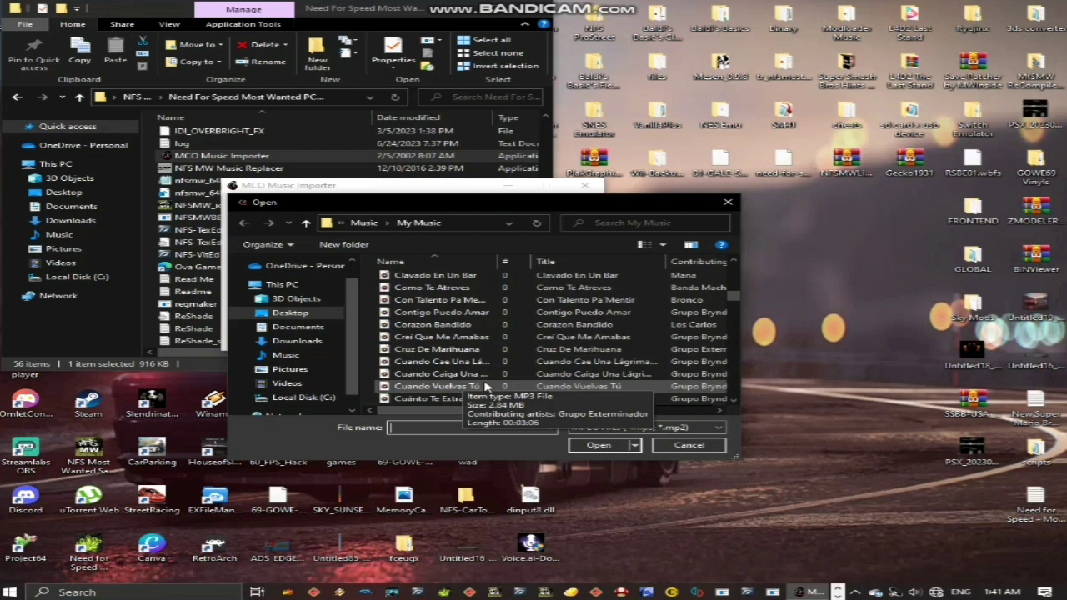
{"action": "scroll", "coordinate": [486, 386], "scroll_direction": "down", "scroll_amount": 5}
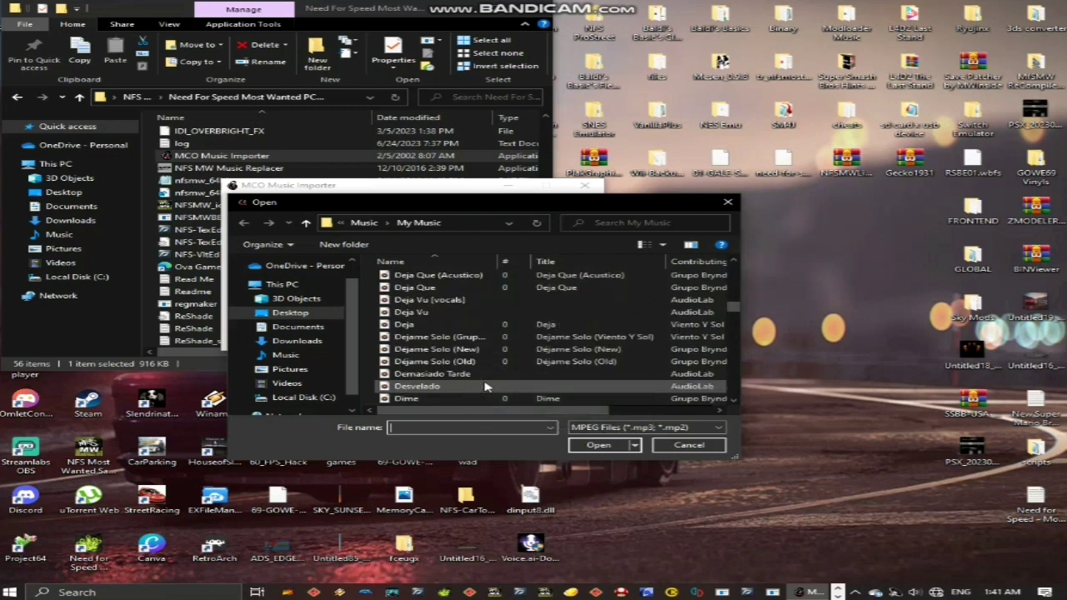
{"action": "scroll", "coordinate": [486, 386], "scroll_direction": "down", "scroll_amount": 5}
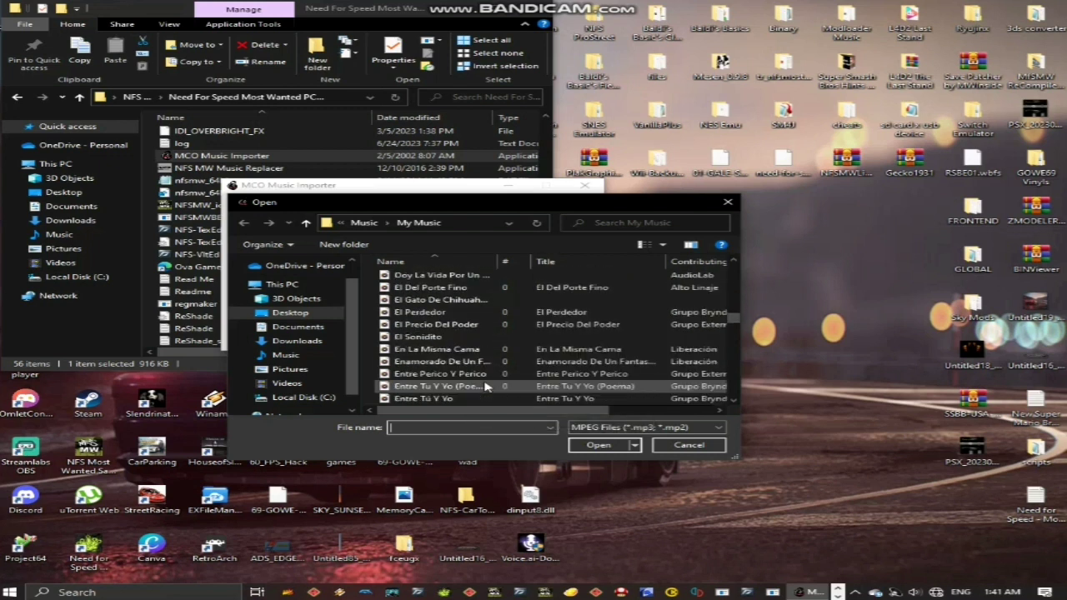
{"action": "scroll", "coordinate": [486, 386], "scroll_direction": "down", "scroll_amount": 5}
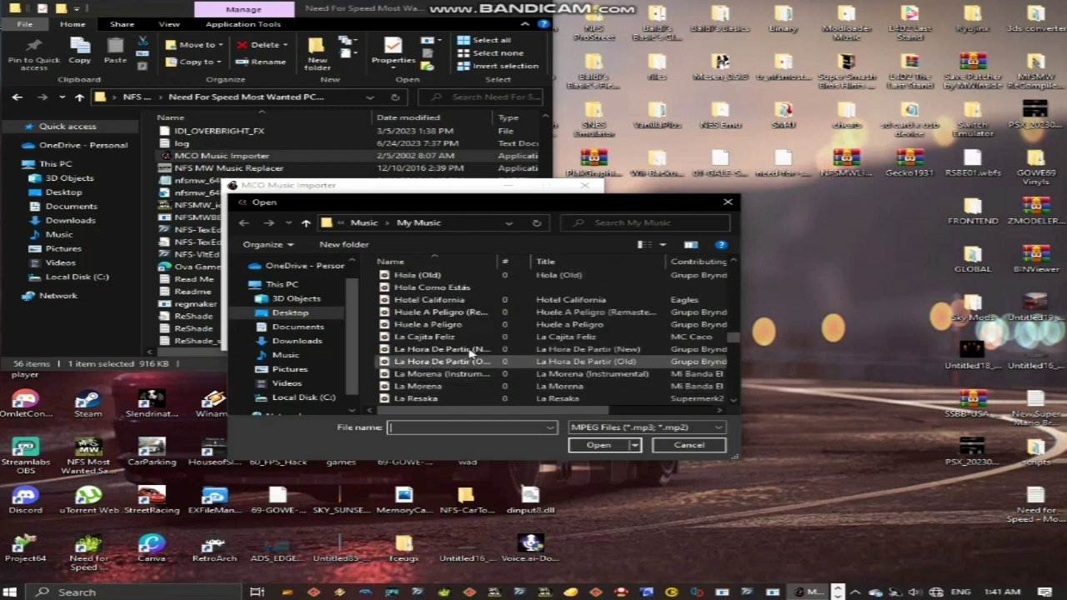
{"action": "scroll", "coordinate": [465, 350], "scroll_direction": "down", "scroll_amount": 2}
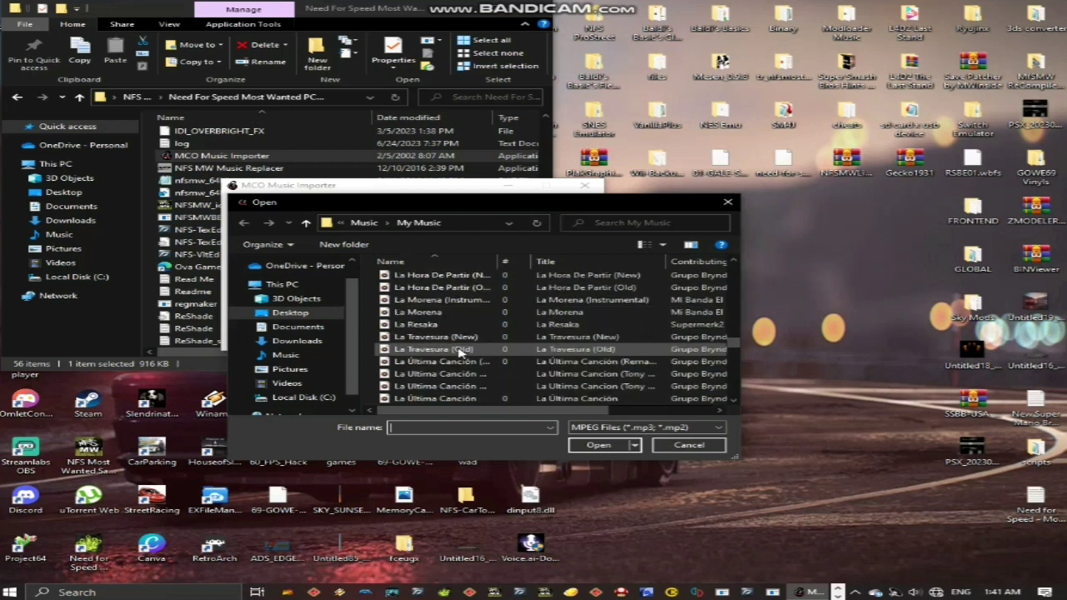
{"action": "scroll", "coordinate": [446, 350], "scroll_direction": "down", "scroll_amount": 2}
{"action": "scroll", "coordinate": [448, 356], "scroll_direction": "up", "scroll_amount": 4}
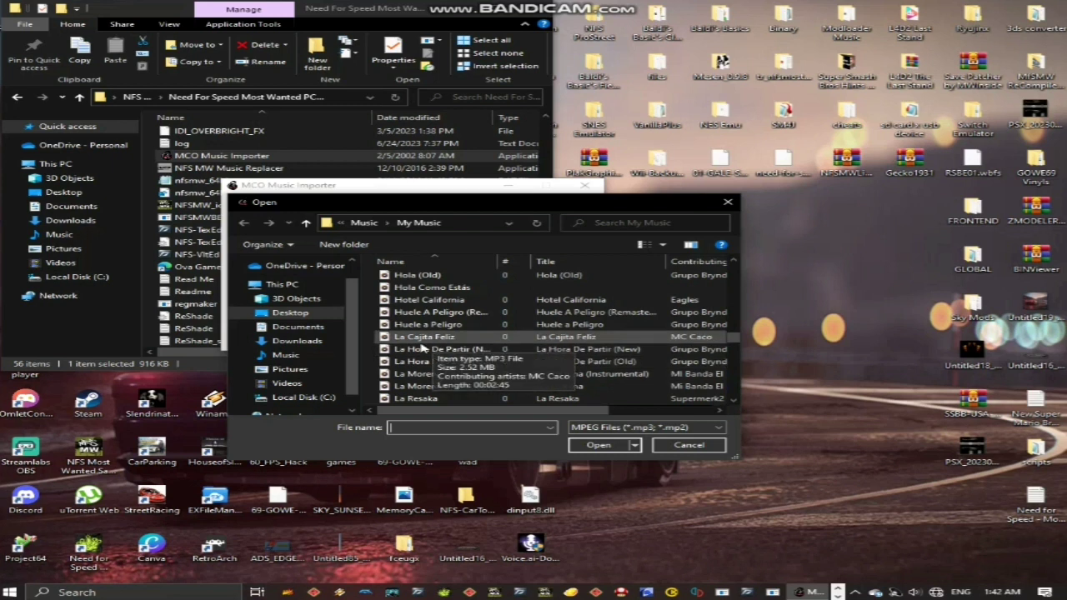
{"action": "double_click", "coordinate": [435, 337]}
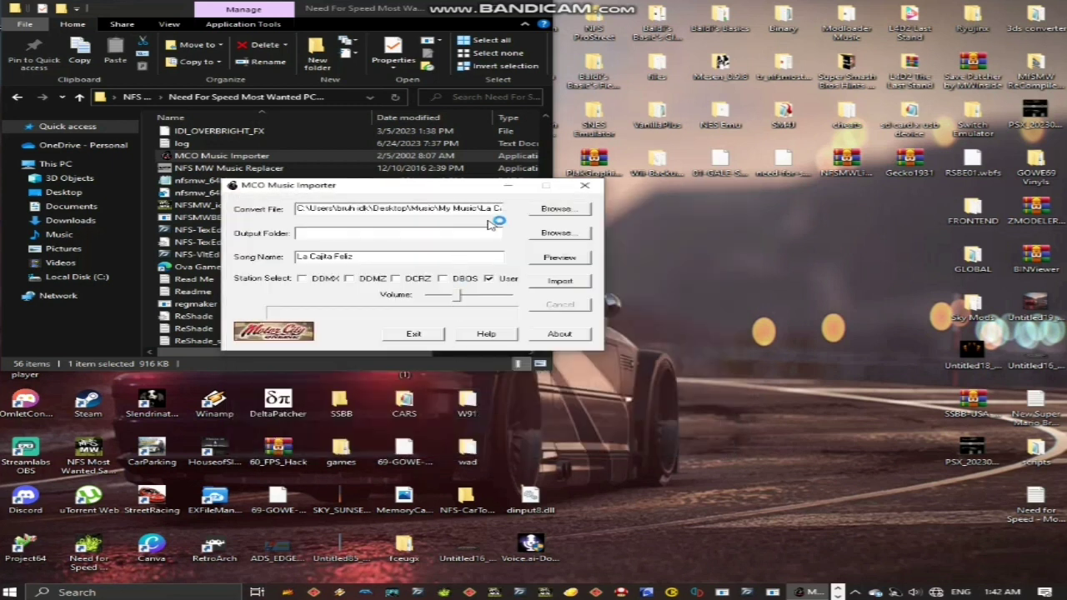
Convert the song to the Desktop as output folder with the volume raised to about 160, and exit the importer
{"action": "left_click", "coordinate": [556, 232]}
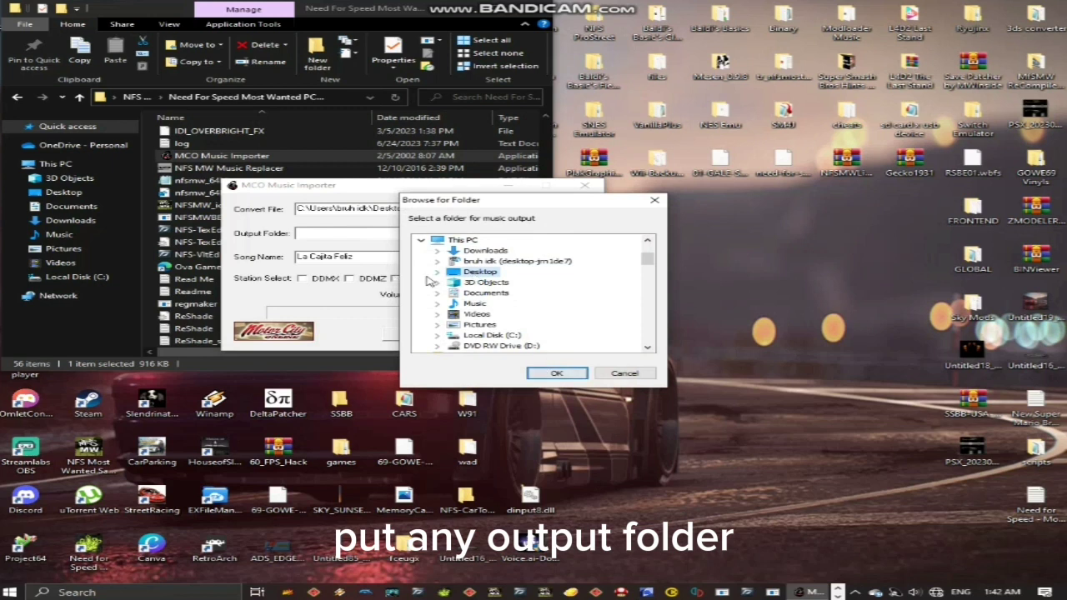
{"action": "left_click", "coordinate": [551, 375]}
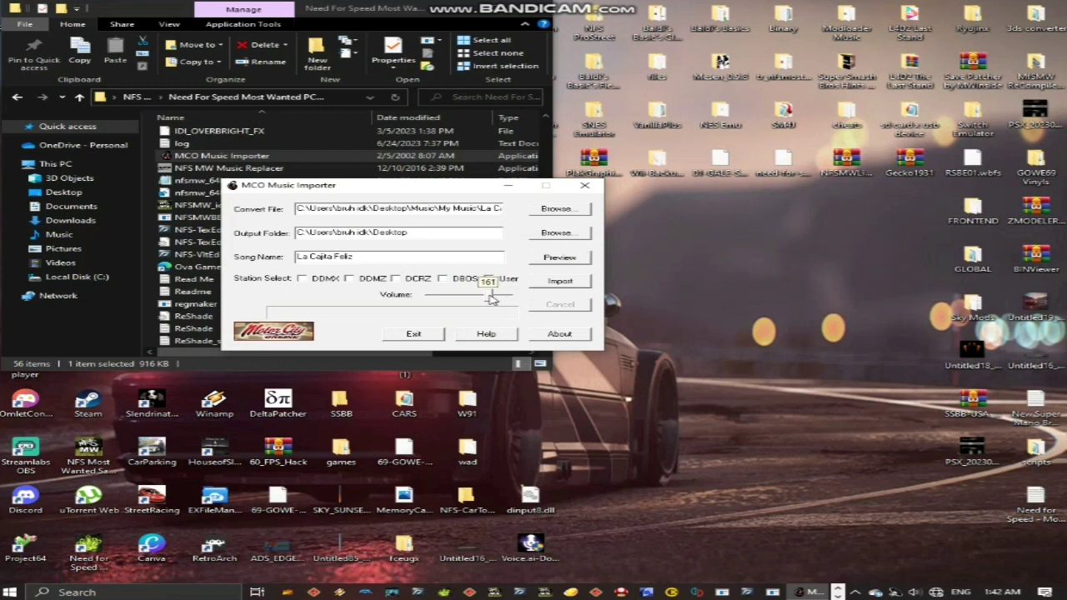
{"action": "left_click", "coordinate": [543, 285]}
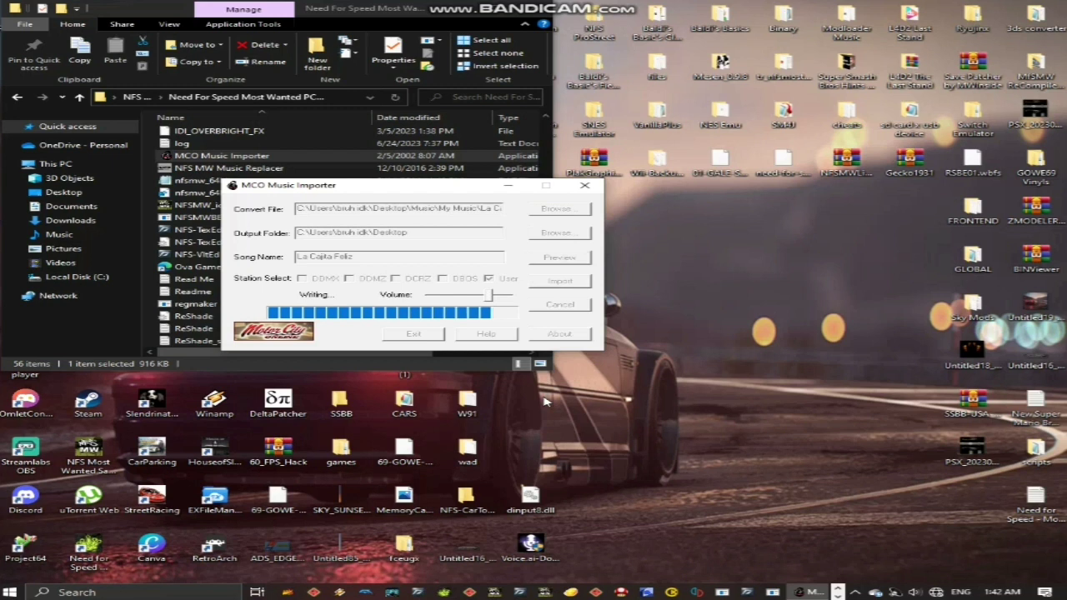
{"action": "left_click", "coordinate": [416, 334]}
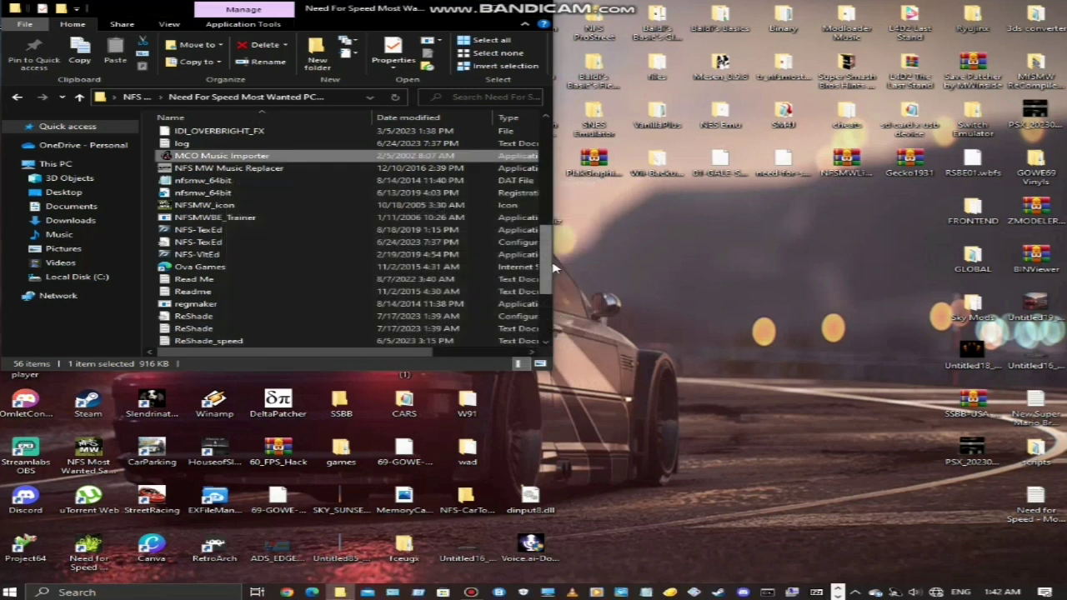
Move the converted "La Cajita Feliz" file to an empty desktop area, narrowing the folder window to uncover it and widening it again
{"action": "left_click_drag", "start_coordinate": [542, 263], "coordinate": [510, 262]}
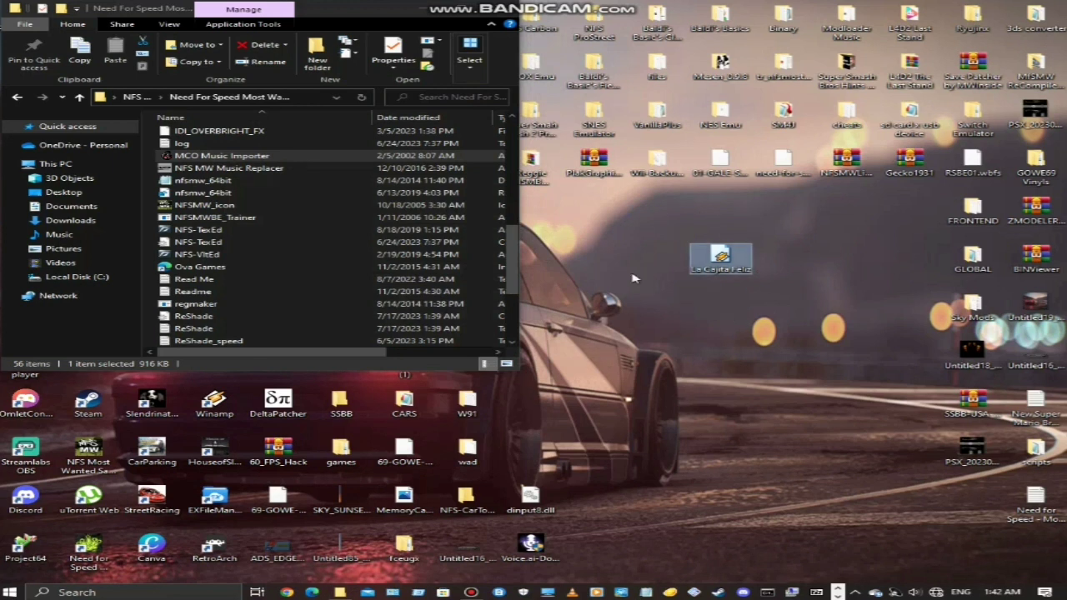
{"action": "left_click_drag", "start_coordinate": [518, 299], "coordinate": [594, 325]}
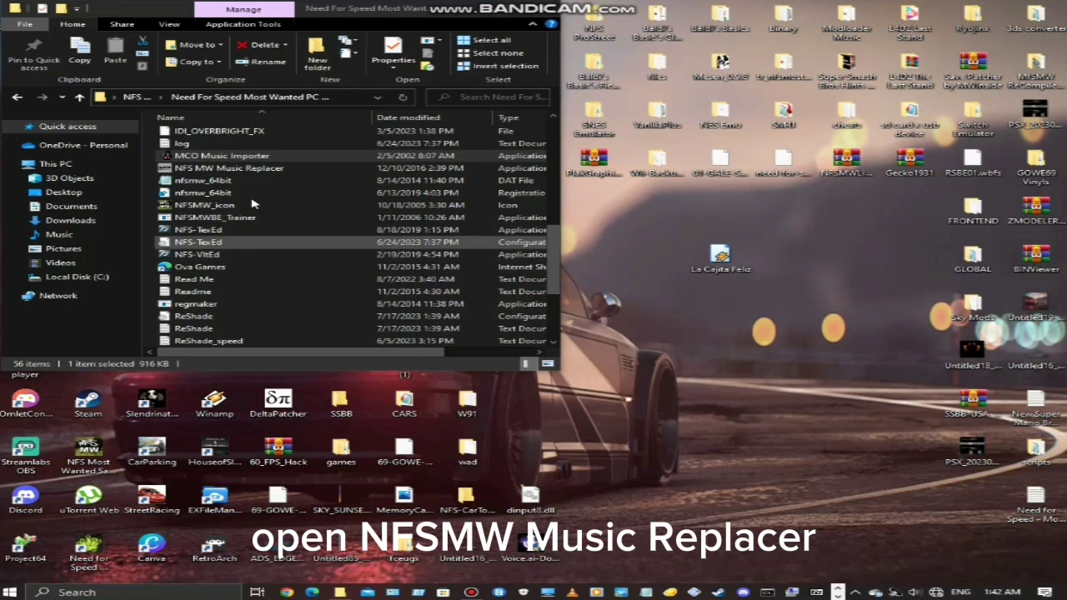
Launch NFS MW Music Replacer, acknowledge the backup notice and move its window toward the middle of the desktop
{"action": "double_click", "coordinate": [210, 168]}
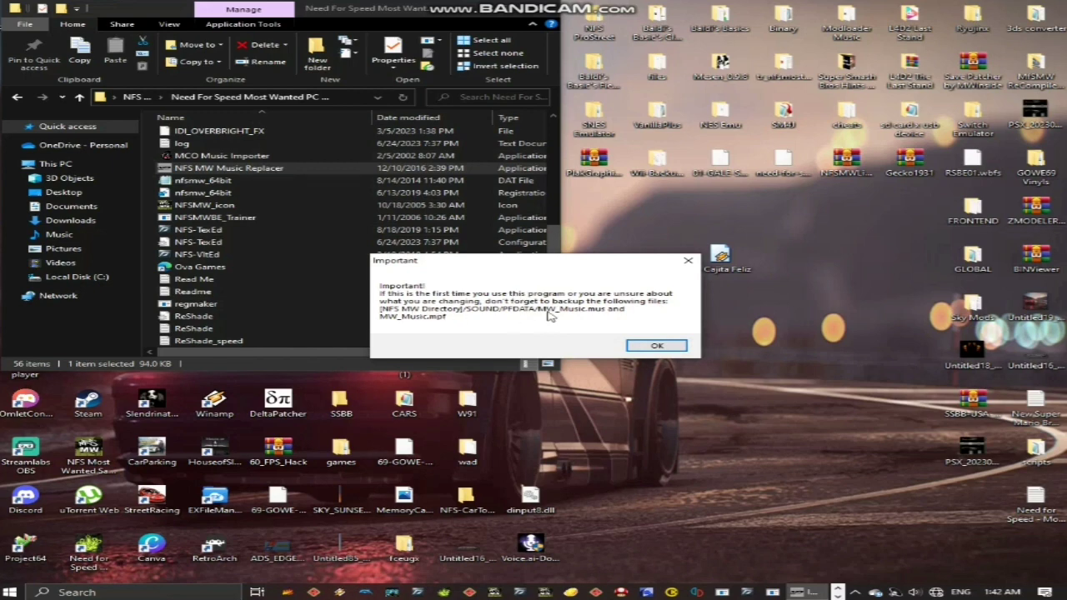
{"action": "left_click", "coordinate": [657, 346]}
{"action": "left_click_drag", "start_coordinate": [387, 107], "coordinate": [490, 186]}
Load MW_Music.mus from the SOUND/PFDATA folder of the Need For Speed Most Wanted directory as the music file
{"action": "left_click", "coordinate": [293, 266]}
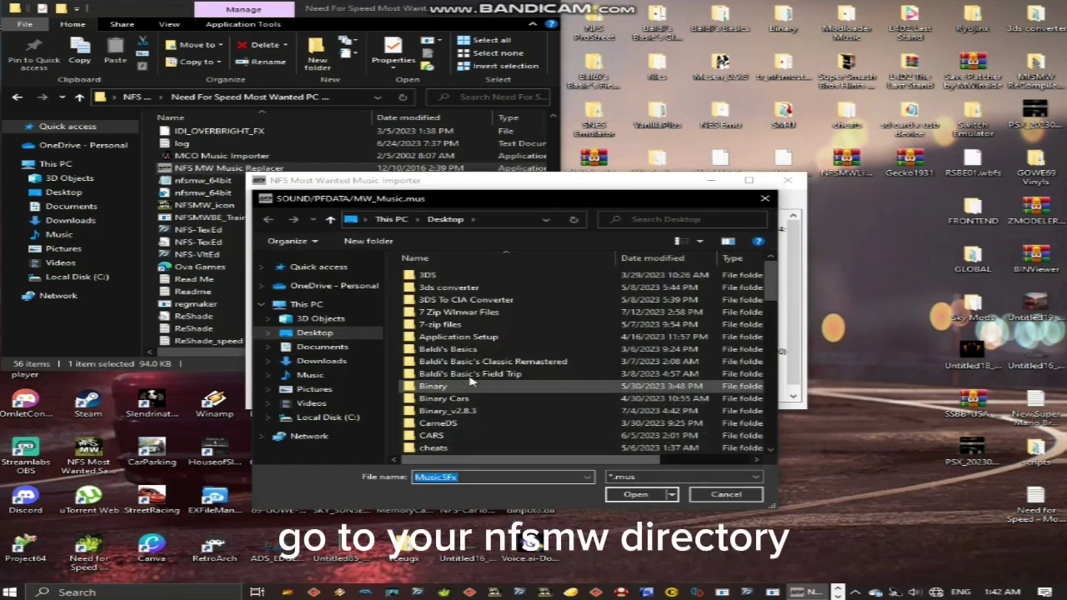
{"action": "scroll", "coordinate": [471, 380], "scroll_direction": "down", "scroll_amount": 10}
{"action": "left_click", "coordinate": [467, 400]}
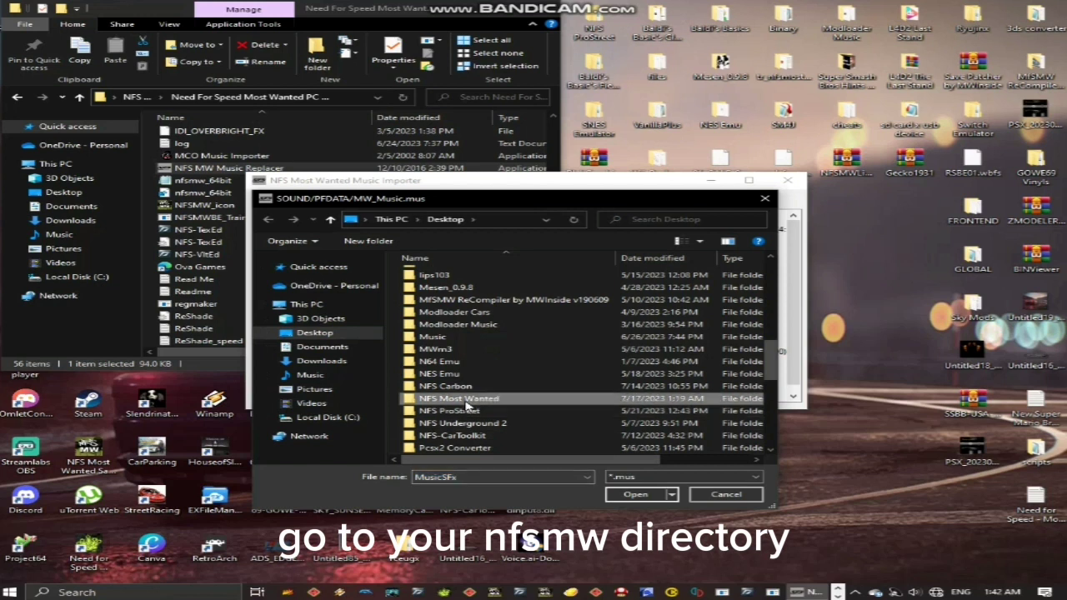
{"action": "double_click", "coordinate": [466, 400]}
{"action": "double_click", "coordinate": [467, 313]}
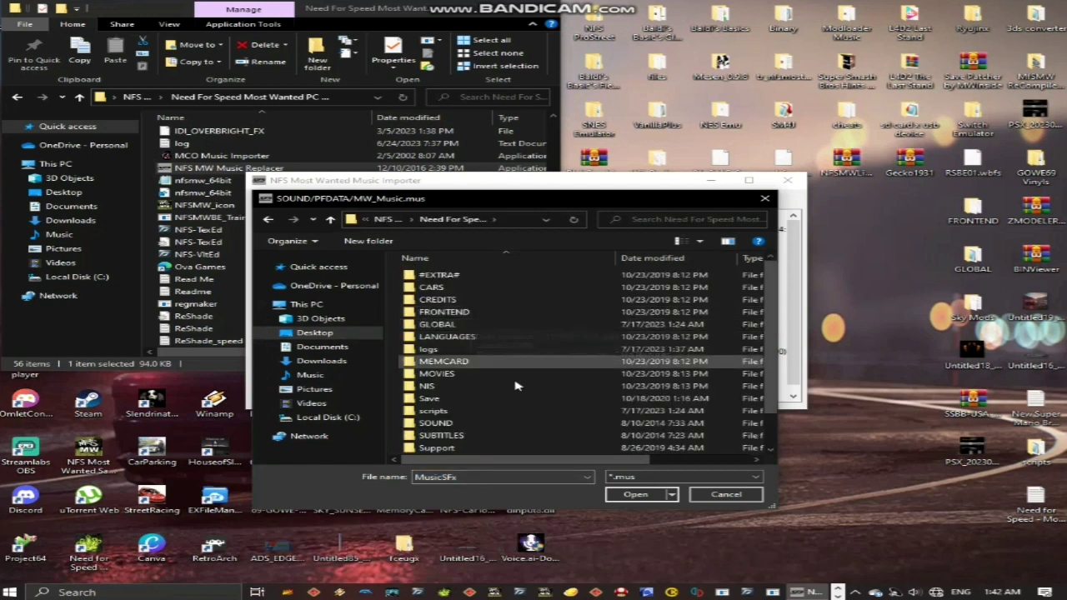
{"action": "double_click", "coordinate": [457, 425]}
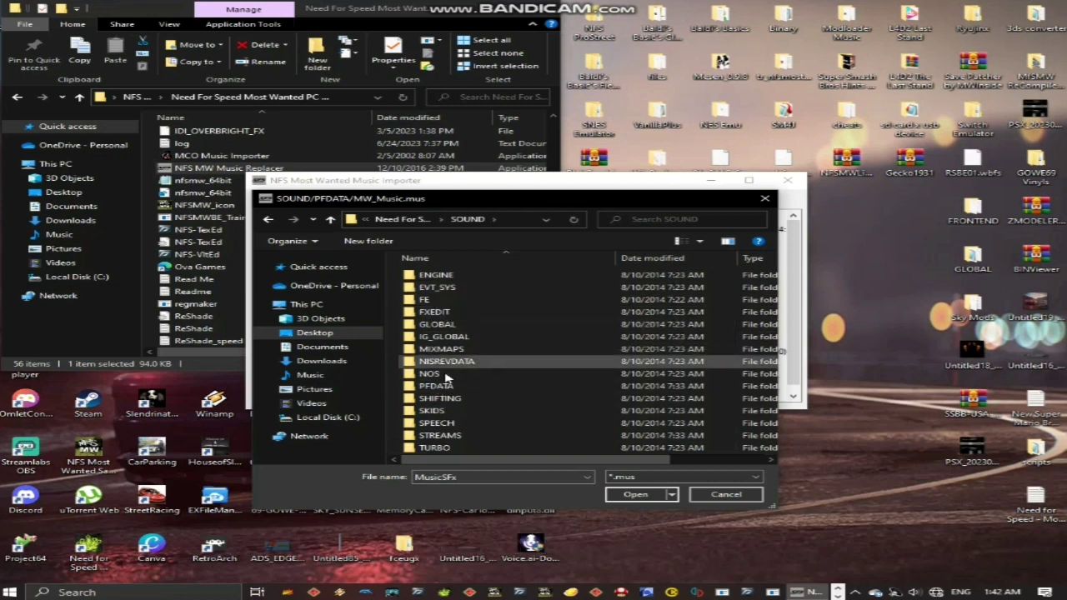
{"action": "double_click", "coordinate": [438, 387]}
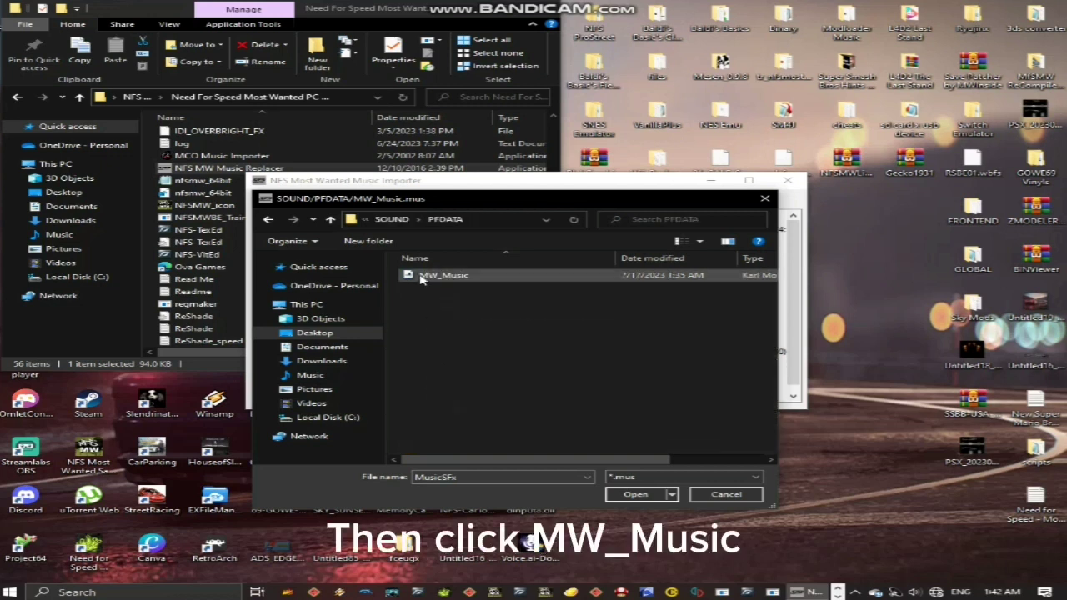
{"action": "left_click", "coordinate": [446, 277]}
{"action": "double_click", "coordinate": [446, 278]}
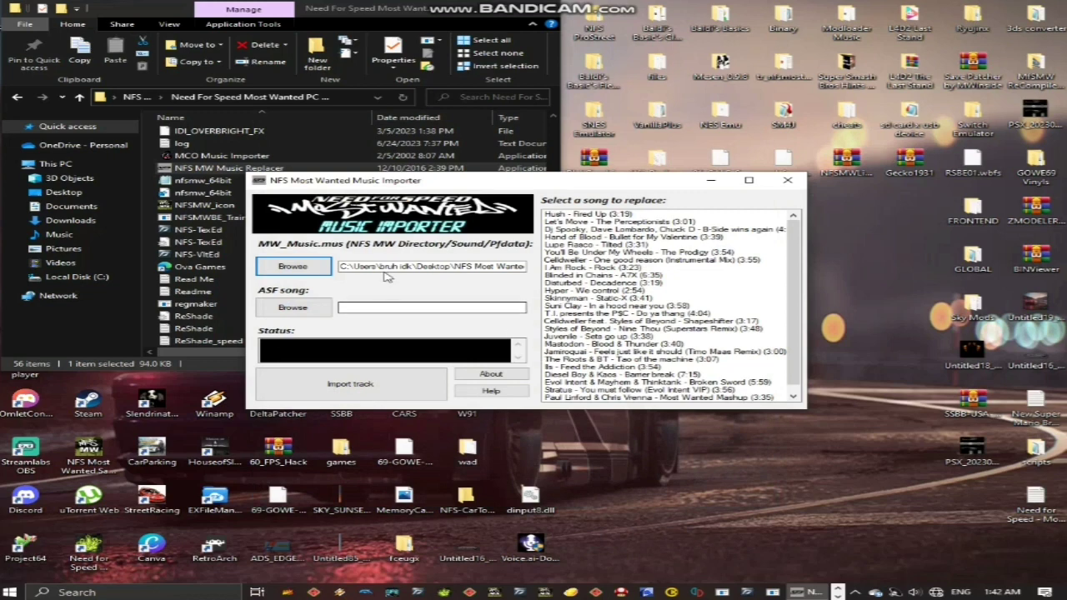
Choose the converted "La Cajita Feliz" file on the Desktop as the ASF song to import
{"action": "left_click", "coordinate": [306, 310]}
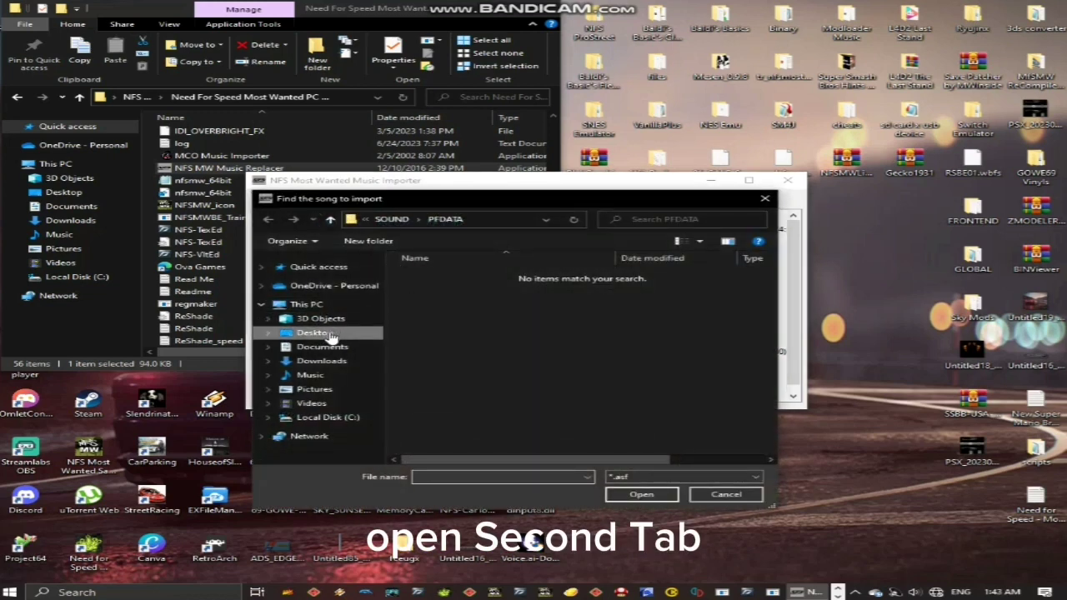
{"action": "left_click", "coordinate": [331, 335]}
{"action": "scroll", "coordinate": [481, 434], "scroll_direction": "down", "scroll_amount": 10}
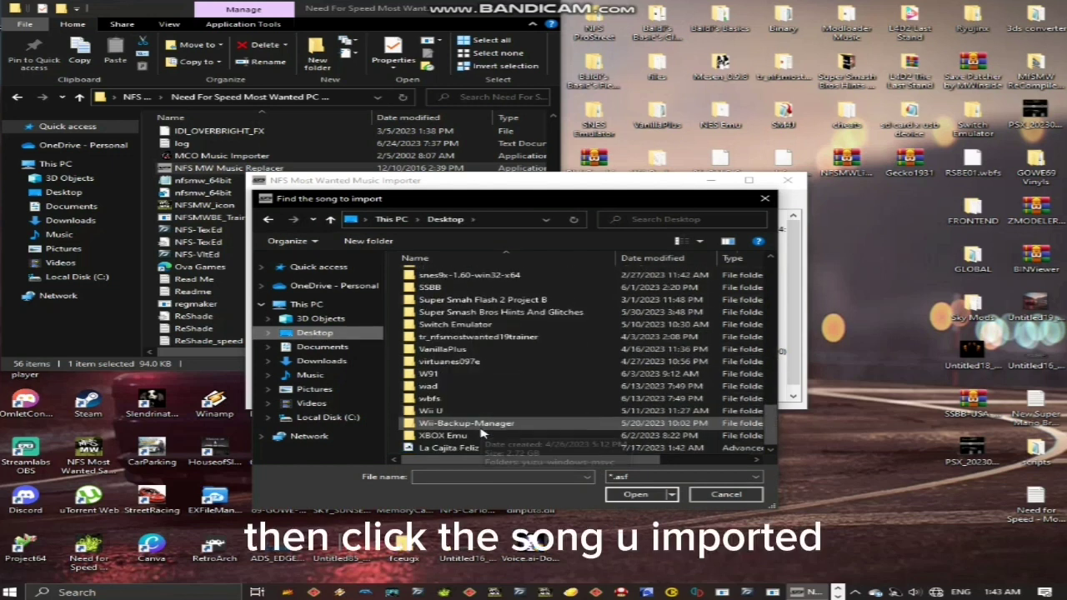
{"action": "double_click", "coordinate": [460, 450]}
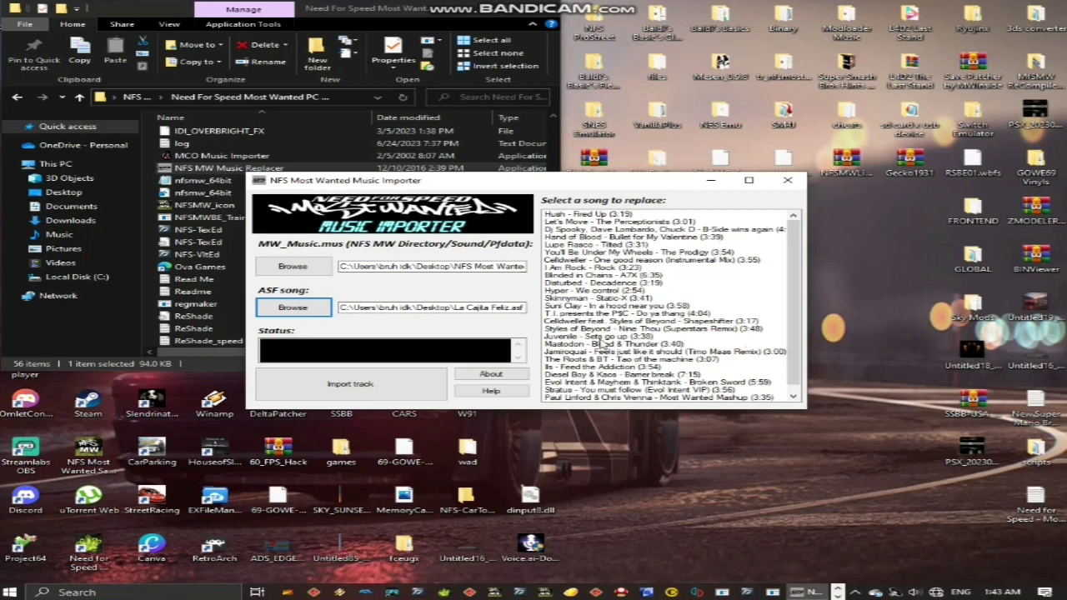
Import the song as the replacement for "Juvenile - Sets go up", acknowledge the completion notice and close the importer
{"action": "left_click", "coordinate": [590, 337]}
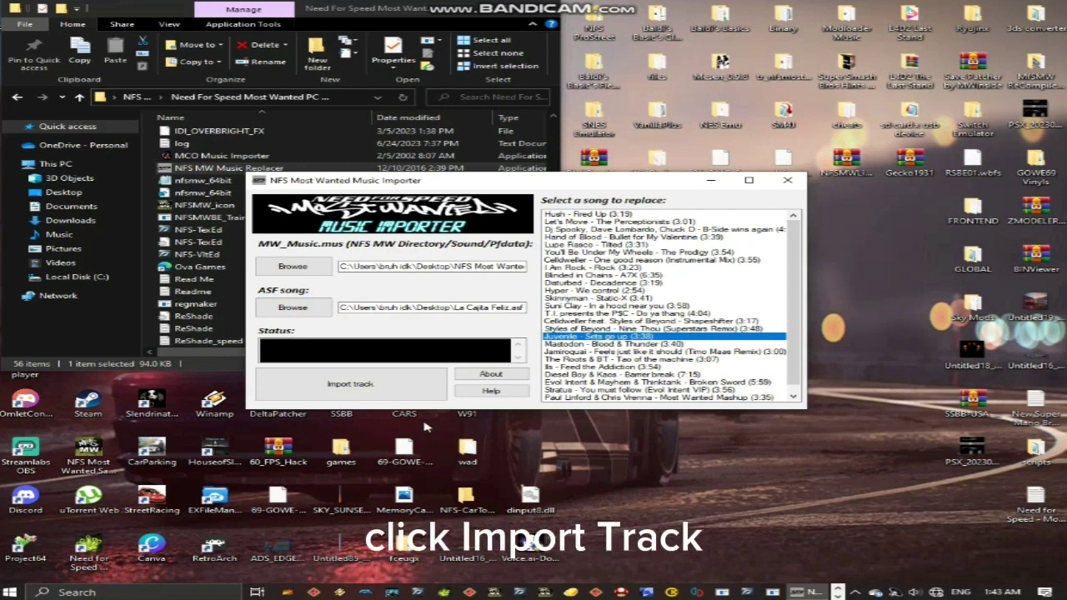
{"action": "left_click", "coordinate": [367, 388]}
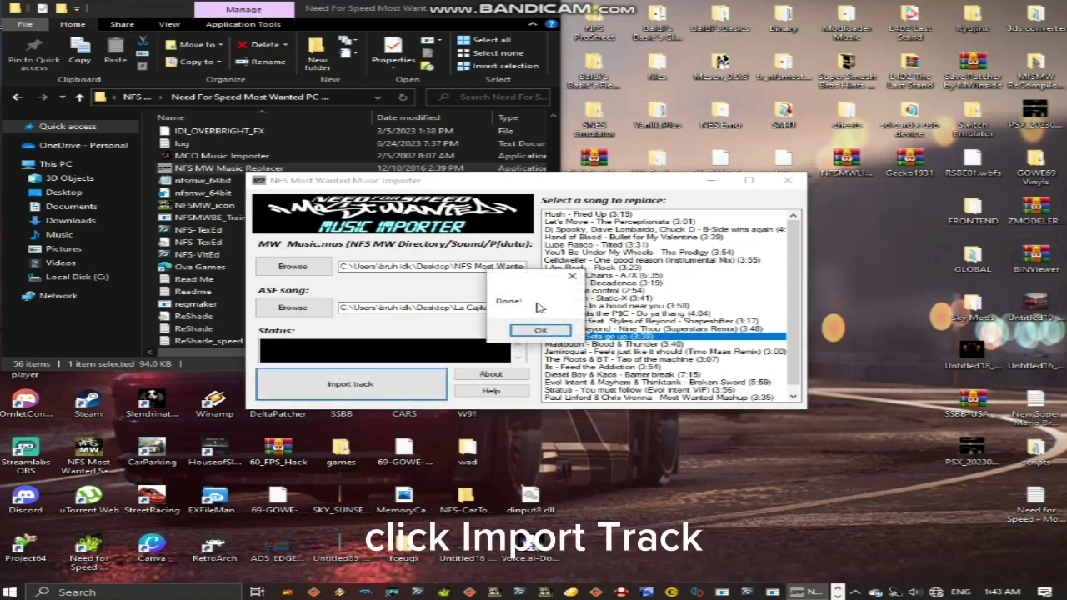
{"action": "left_click", "coordinate": [539, 330]}
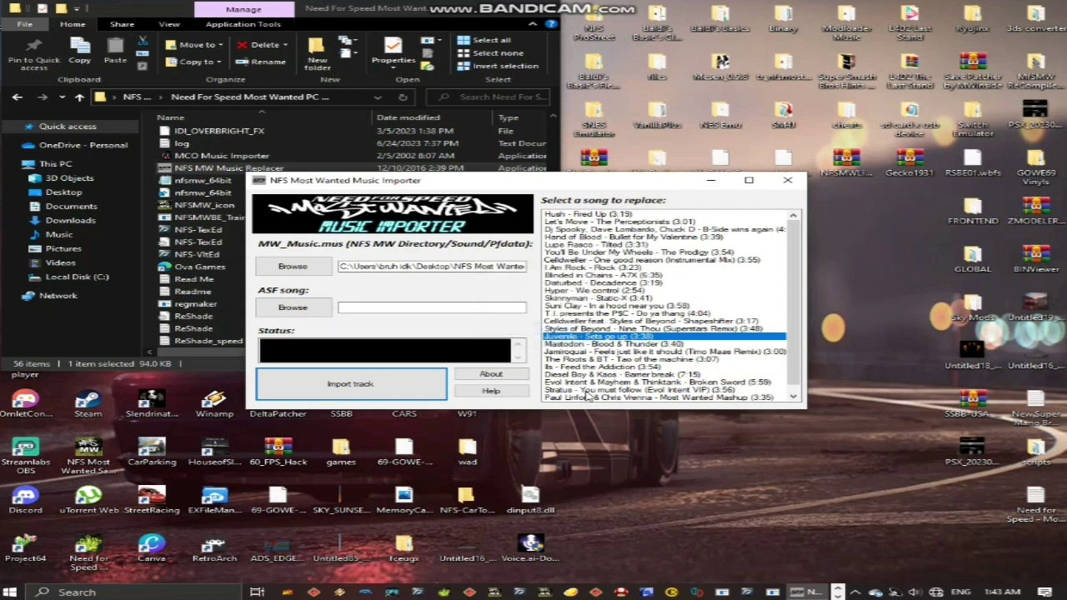
{"action": "left_click", "coordinate": [792, 188]}
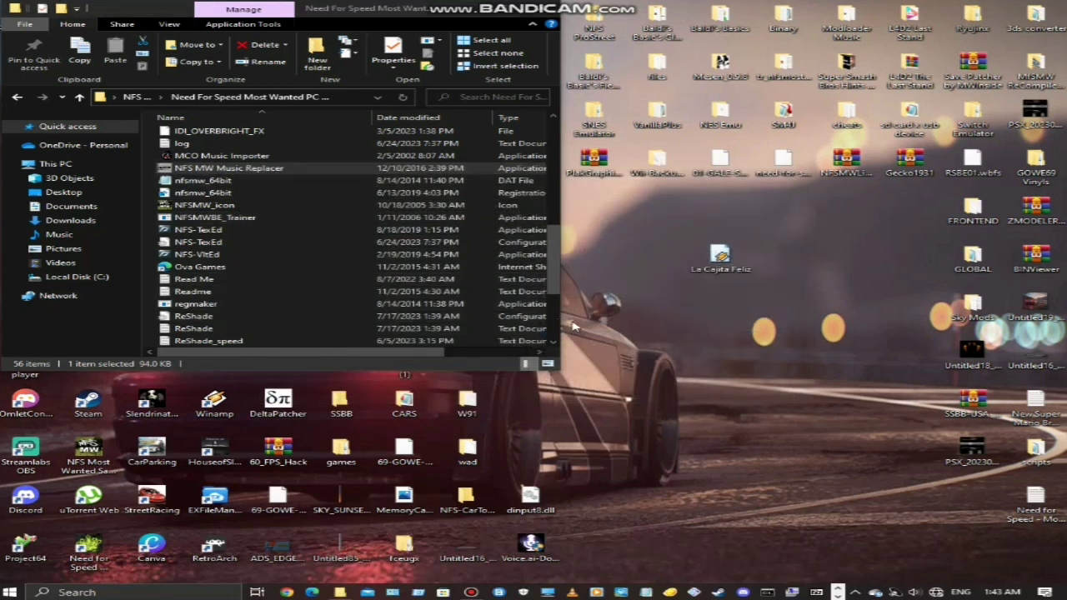
Launch NFS-VltEd from the game folder and open the setsgoup entry under music > default
{"action": "double_click", "coordinate": [180, 255]}
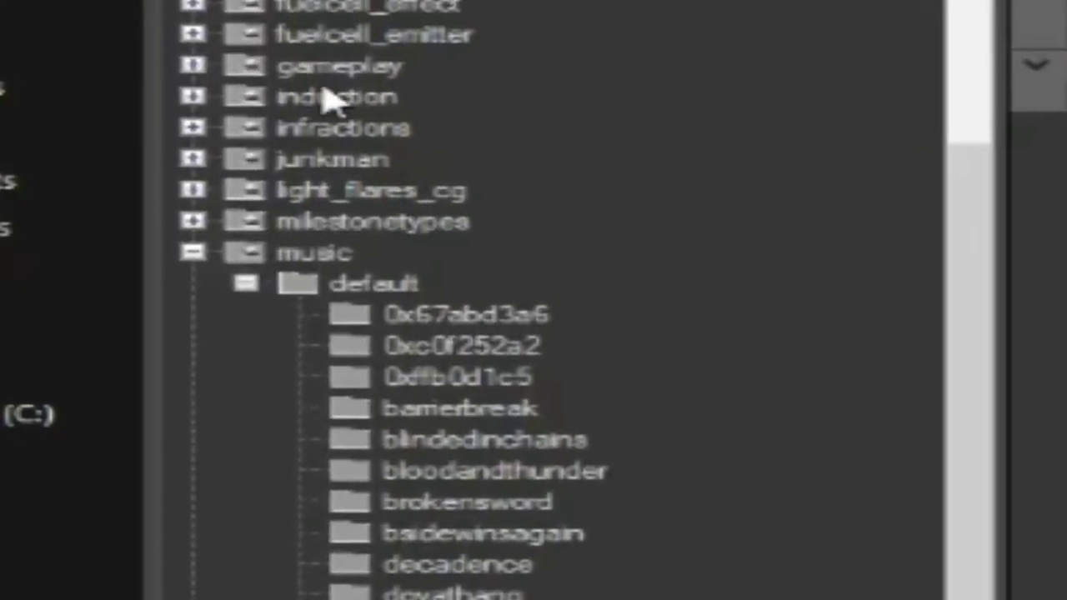
{"action": "left_click", "coordinate": [325, 253]}
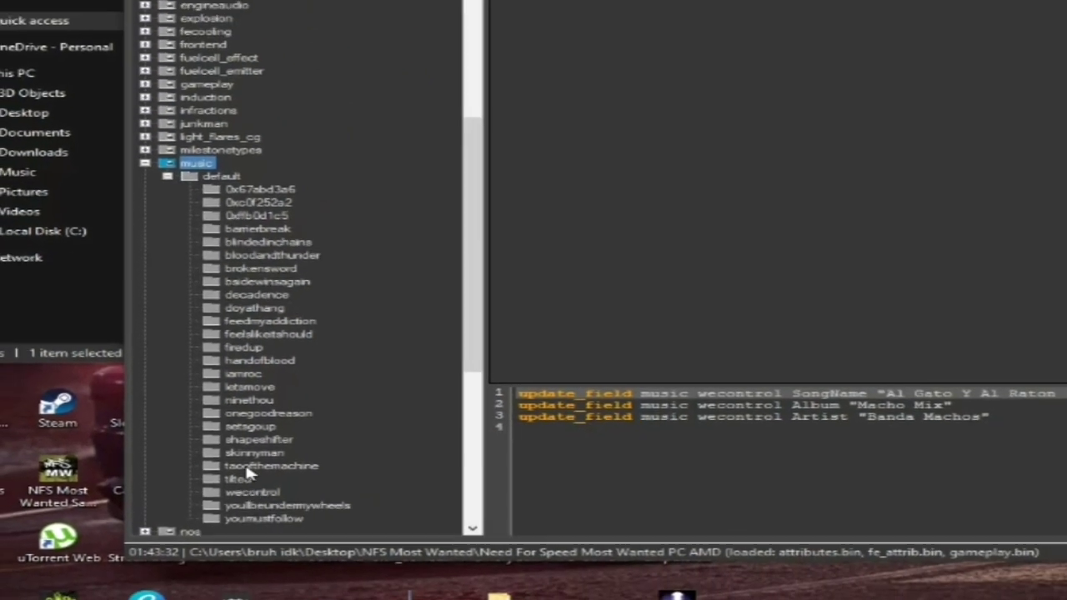
{"action": "left_click", "coordinate": [263, 459]}
{"action": "left_click", "coordinate": [215, 424]}
{"action": "left_click", "coordinate": [214, 415]}
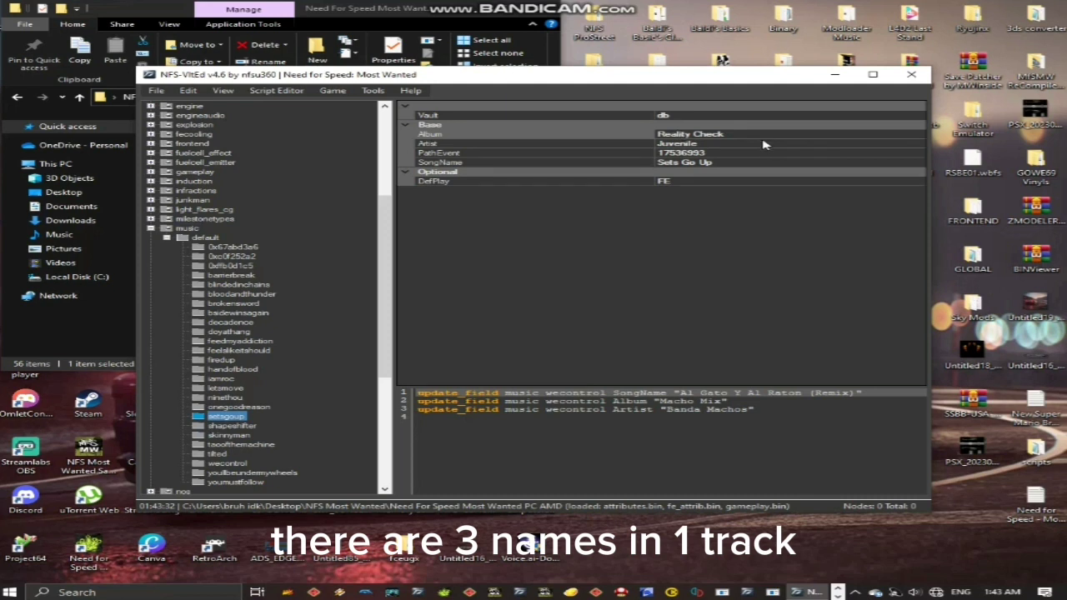
Replace the setsgoup track's Album text with "MC Caco"
{"action": "left_click", "coordinate": [742, 133]}
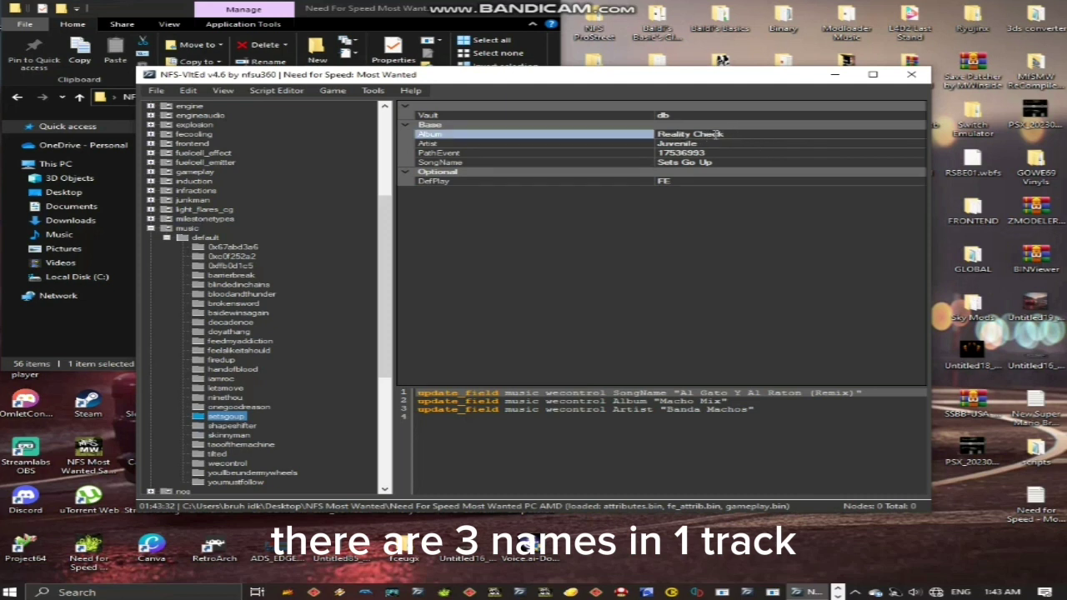
{"action": "left_click", "coordinate": [735, 134]}
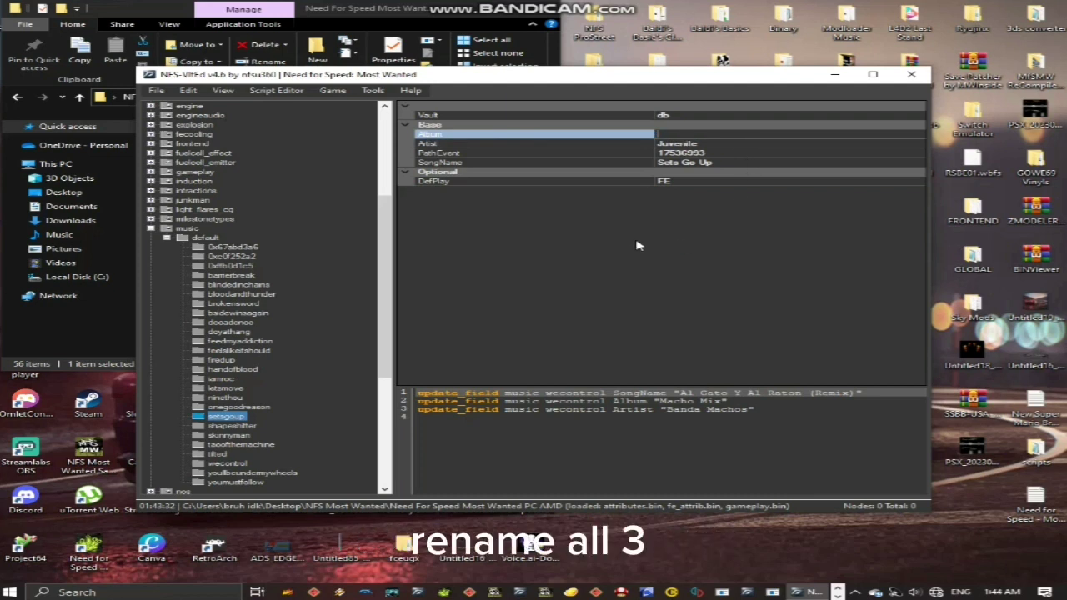
{"action": "left_click", "coordinate": [454, 163]}
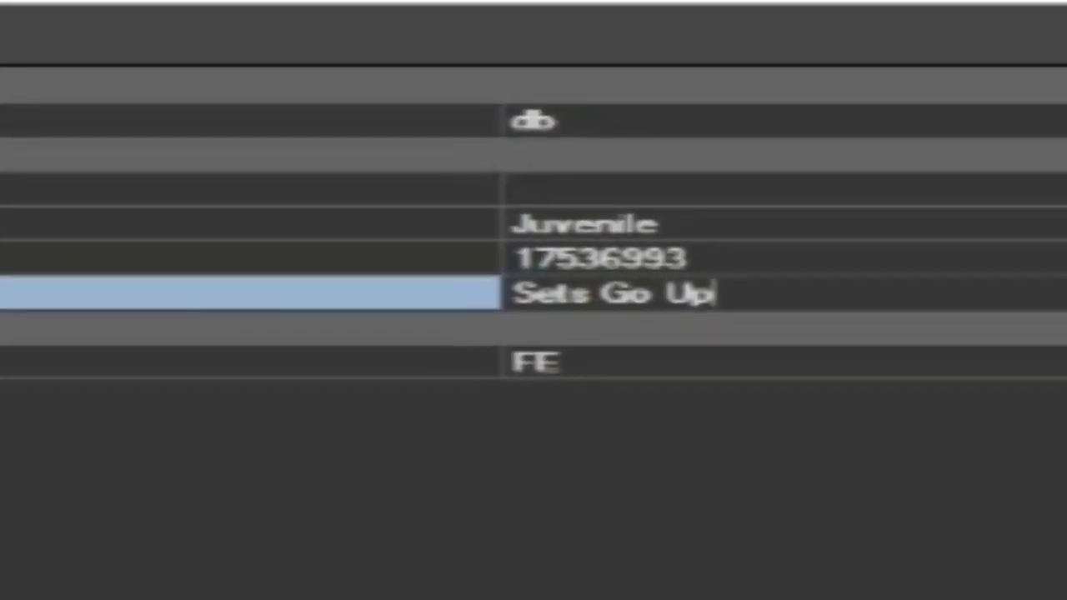
{"action": "left_click", "coordinate": [618, 190]}
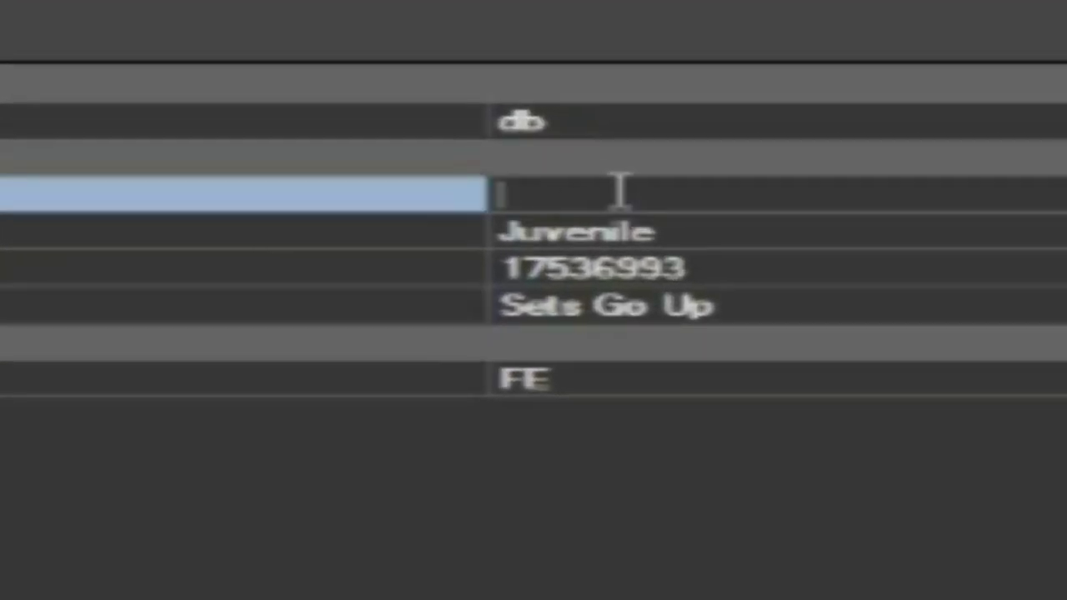
{"action": "type", "text": "M"}
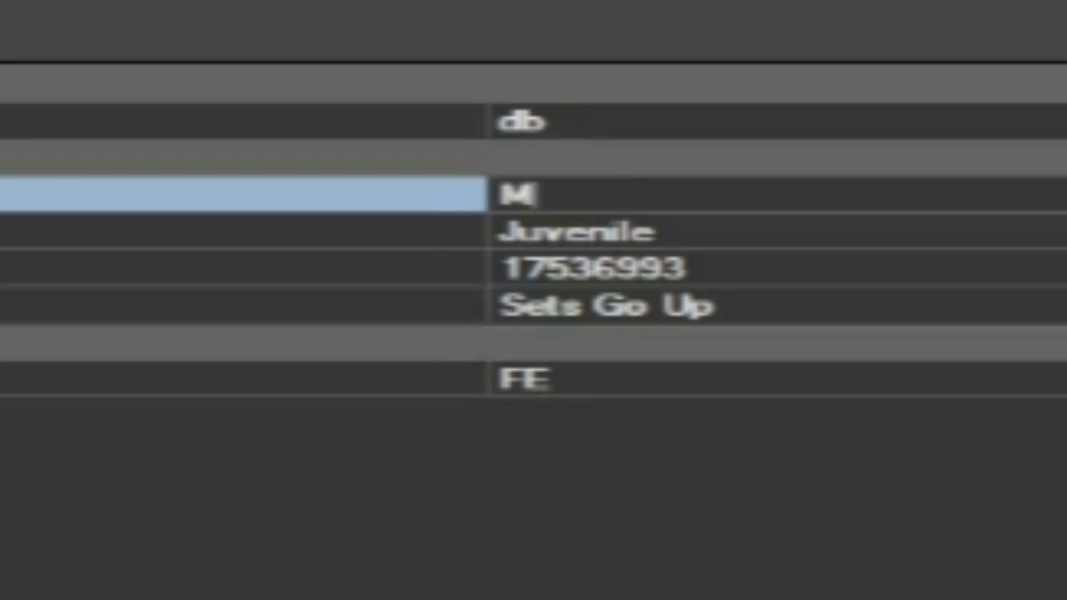
{"action": "type", "text": "C Caco"}
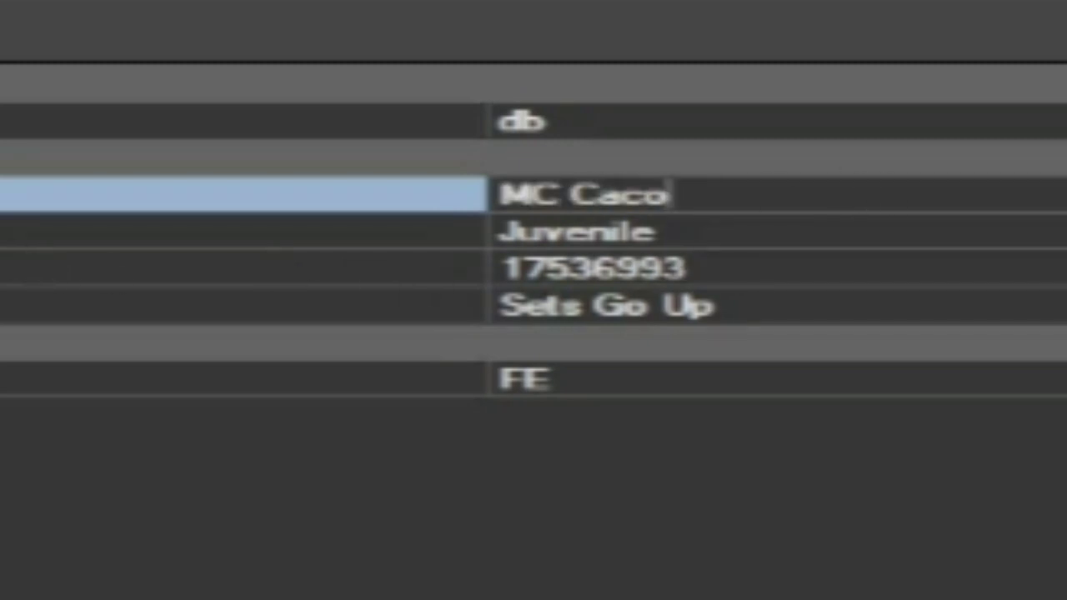
Set the setsgoup track's Artist to "MC Caco"
{"action": "key", "text": "Tab"}
{"action": "left_click_drag", "start_coordinate": [755, 226], "coordinate": [295, 255]}
{"action": "key", "text": "BackSpace"}
{"action": "type", "text": "MC Caco"}
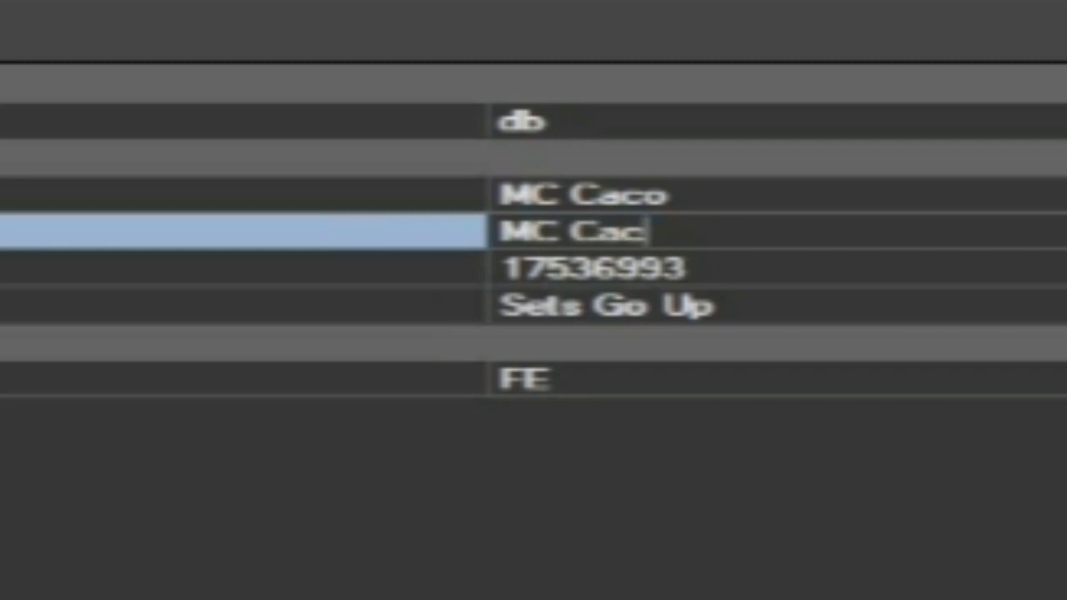
Set the setsgoup track's Album to "McDonalds Music"
{"action": "left_click", "coordinate": [698, 195]}
{"action": "key", "text": "shift+Left"}
{"action": "key", "text": "shift+Left"}
{"action": "key", "text": "shift+Left"}
{"action": "key", "text": "shift+Left"}
{"action": "key", "text": "shift+Left"}
{"action": "key", "text": "shift+Left"}
{"action": "key", "text": "shift+Left"}
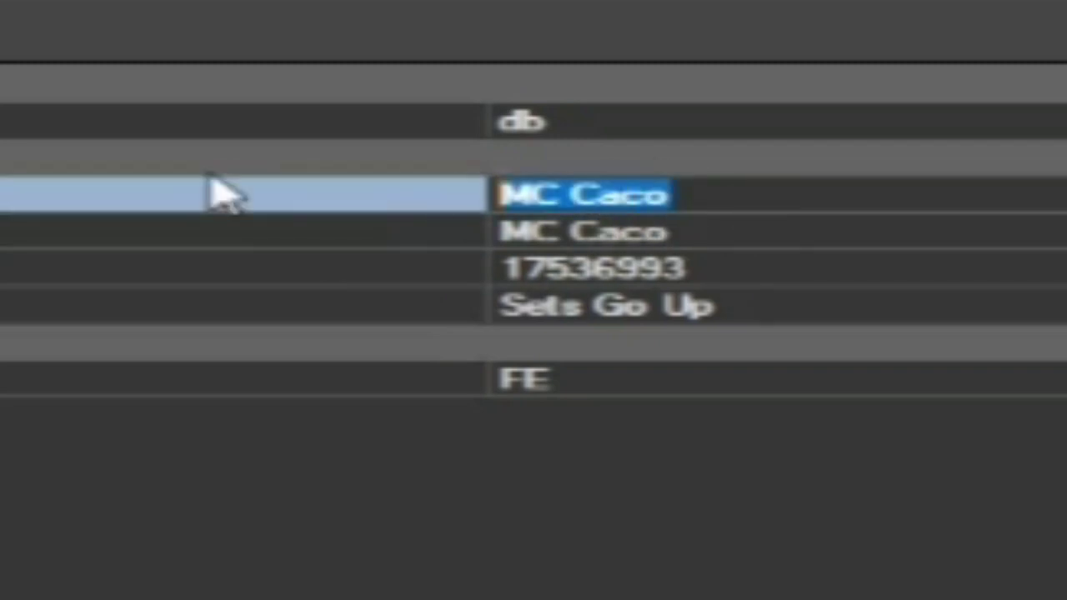
{"action": "key", "text": "BackSpace"}
{"action": "type", "text": "MC"}
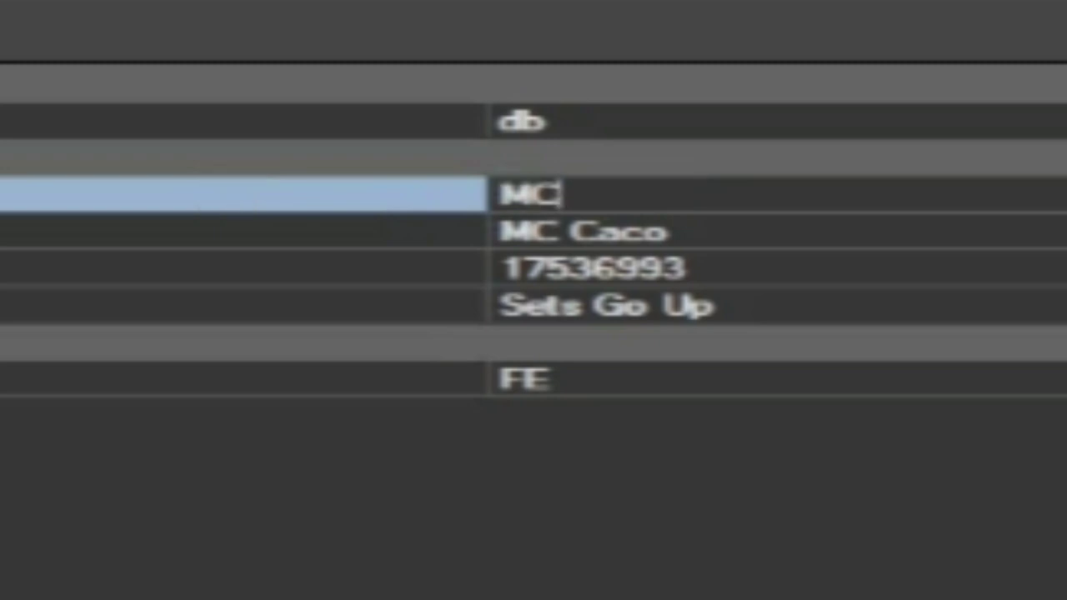
{"action": "type", "text": "C"}
{"action": "key", "text": "BackSpace"}
{"action": "type", "text": "cDona"}
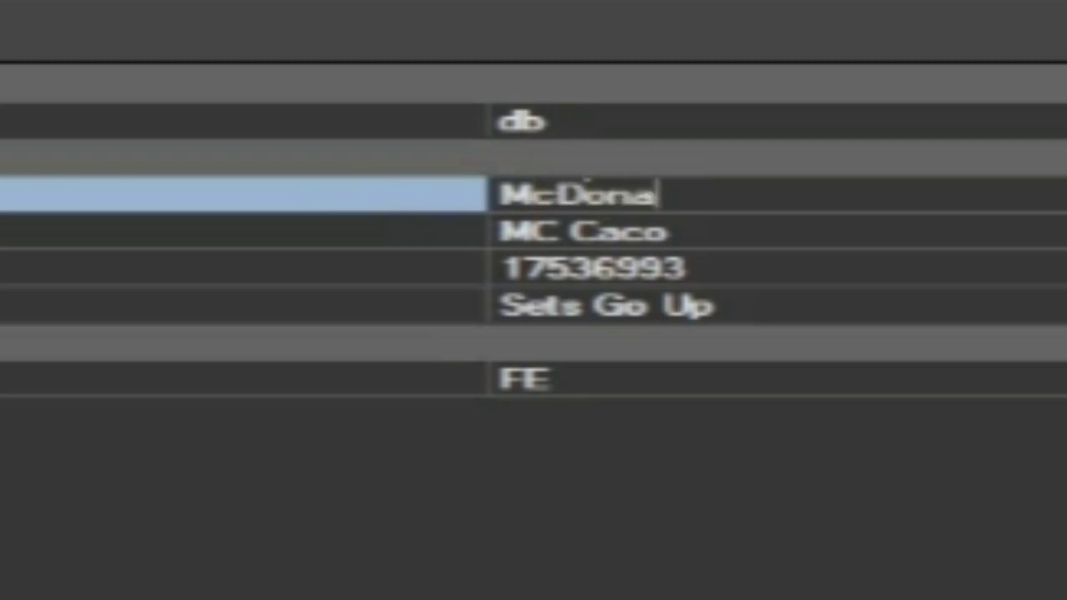
{"action": "type", "text": "lds Music"}
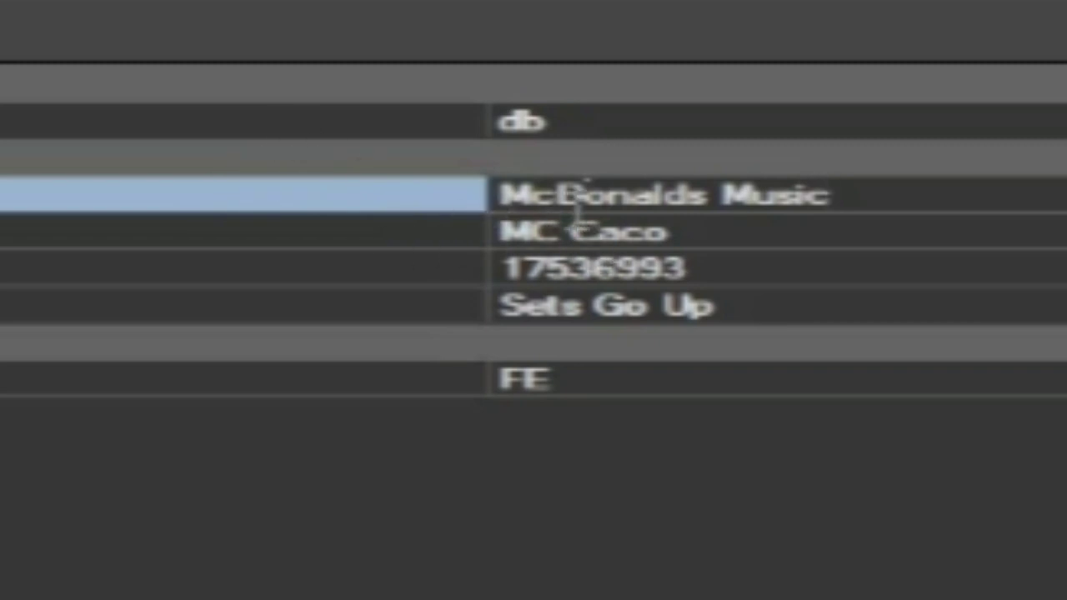
Set the setsgoup track's SongName to "La Cajita Feliz"
{"action": "left_click", "coordinate": [759, 306]}
{"action": "key", "text": "ctrl+a"}
{"action": "key", "text": "BackSpace"}
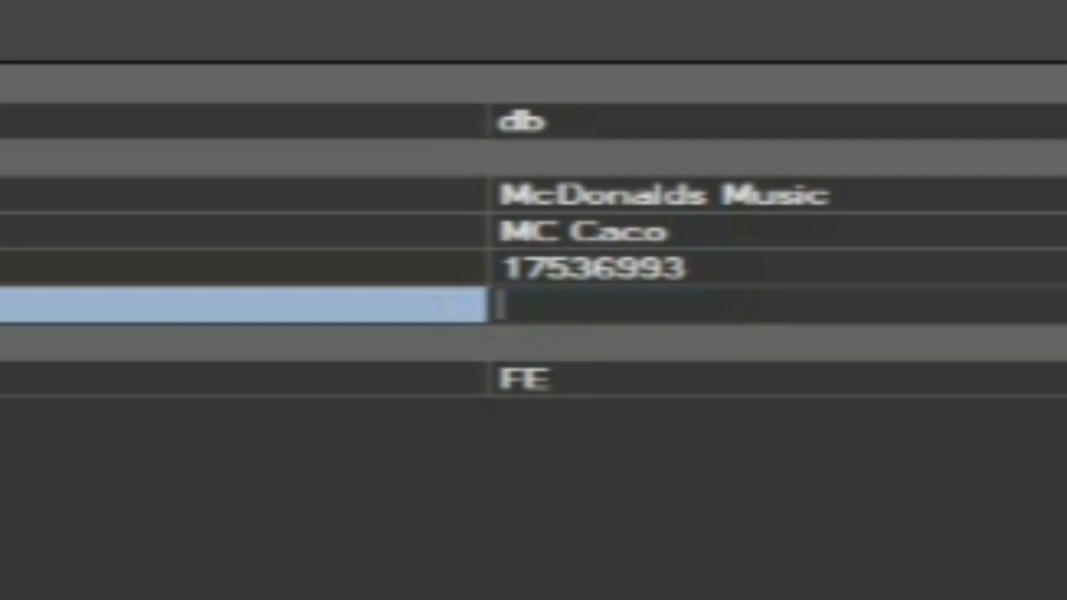
{"action": "type", "text": "La Ca"}
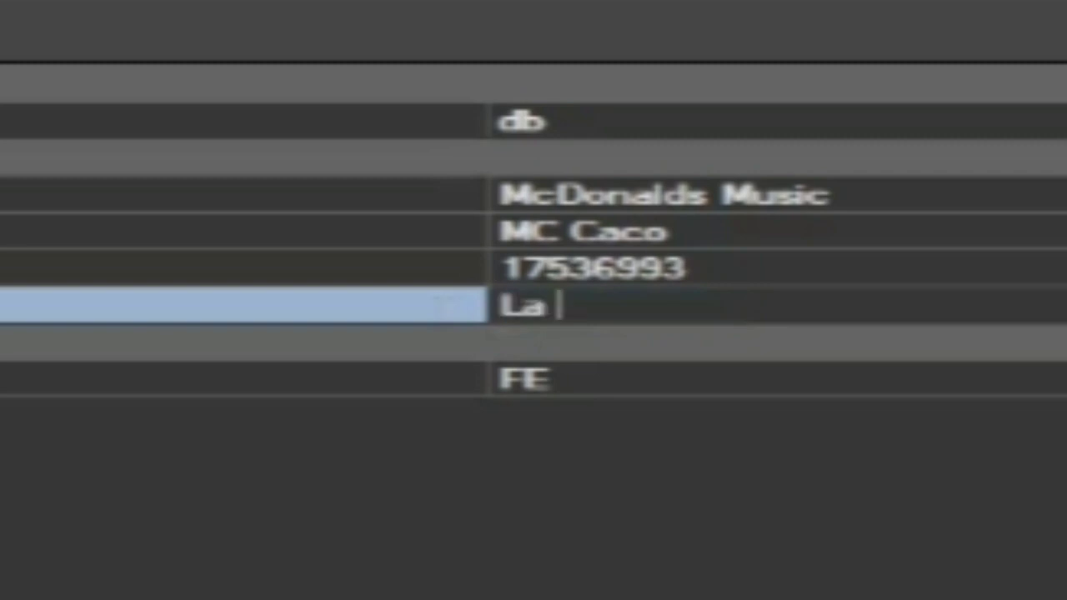
{"action": "type", "text": "jita Feliz"}
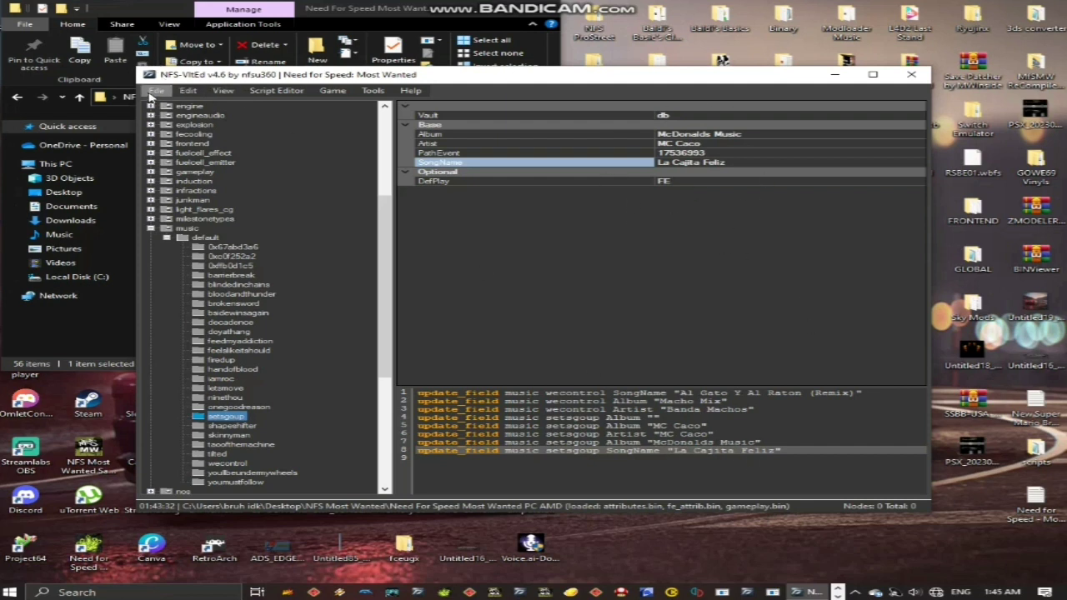
Save the edited track names and close NFS-VltEd
{"action": "left_click", "coordinate": [155, 92]}
{"action": "left_click", "coordinate": [154, 92]}
{"action": "left_click", "coordinate": [154, 91]}
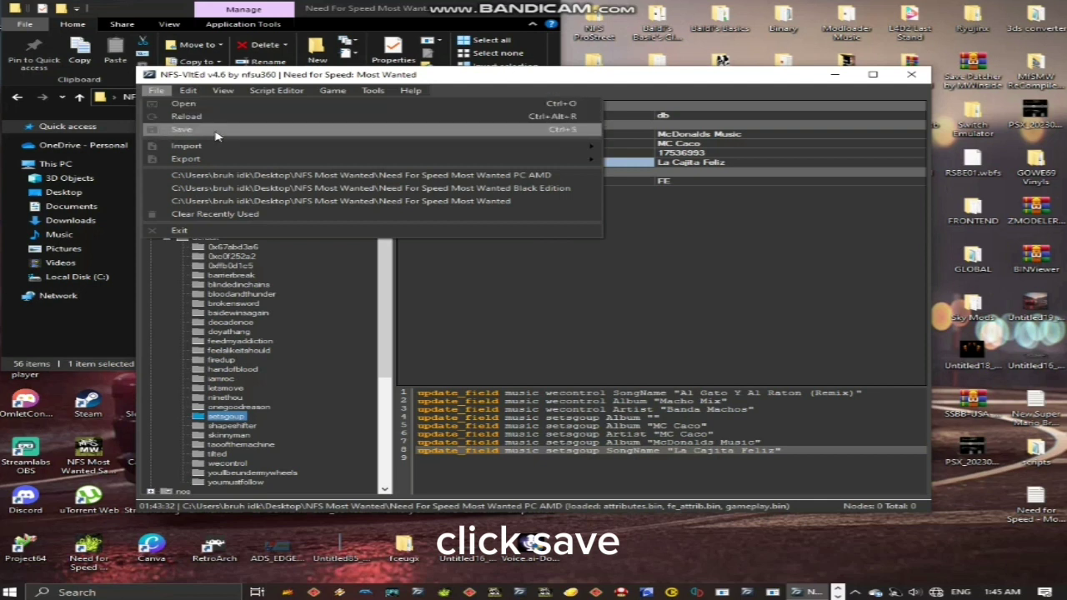
{"action": "left_click", "coordinate": [160, 131]}
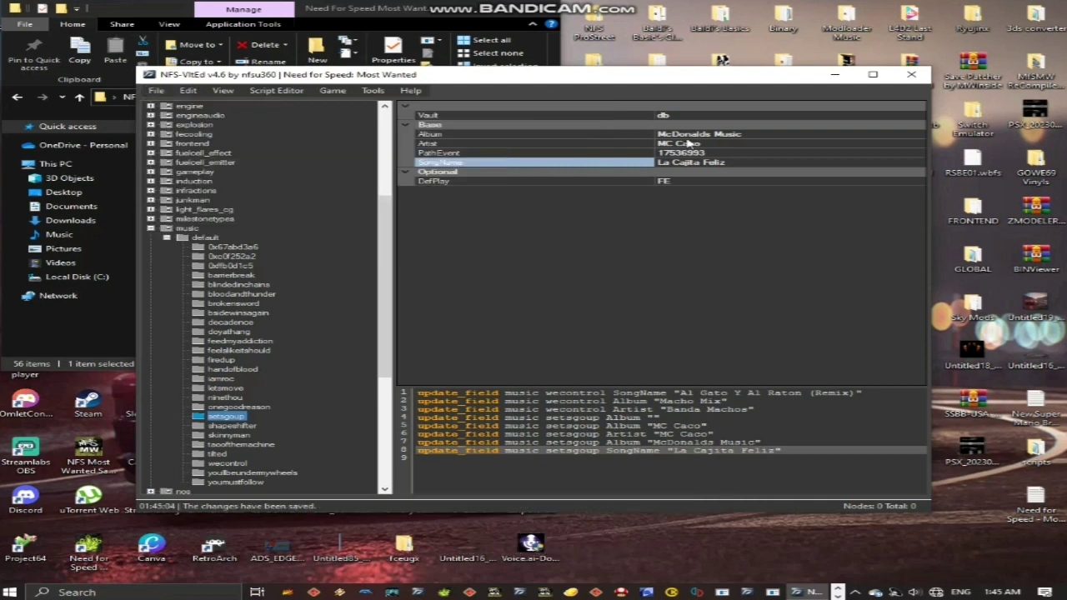
{"action": "left_click", "coordinate": [908, 75]}
Launch the game with the speed application, accept English as the language and continue past the title screen to the main menu
{"action": "scroll", "coordinate": [250, 275], "scroll_direction": "down", "scroll_amount": 8}
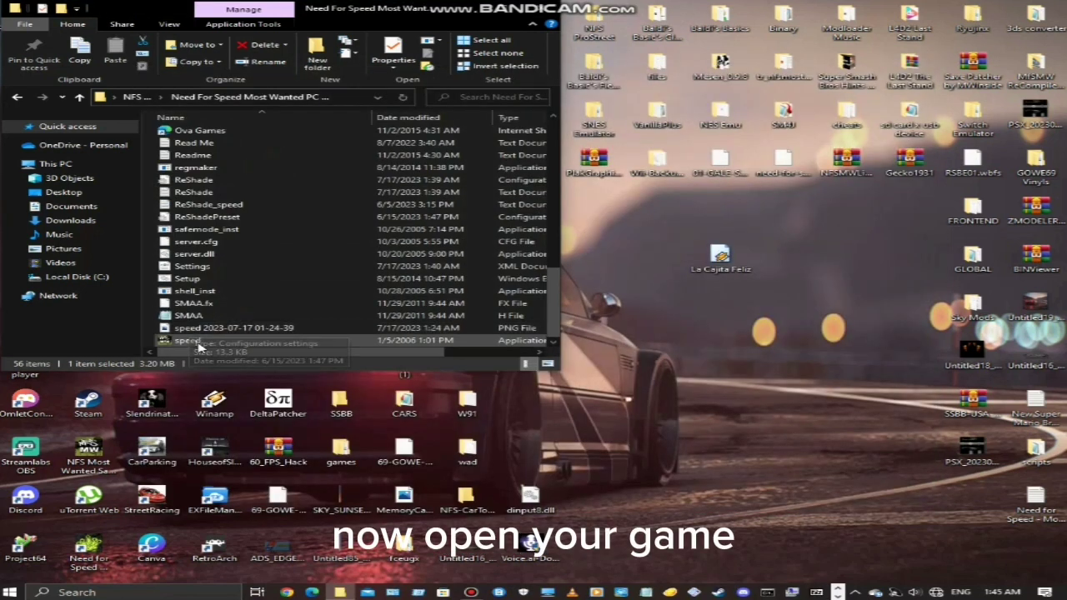
{"action": "left_click", "coordinate": [200, 342]}
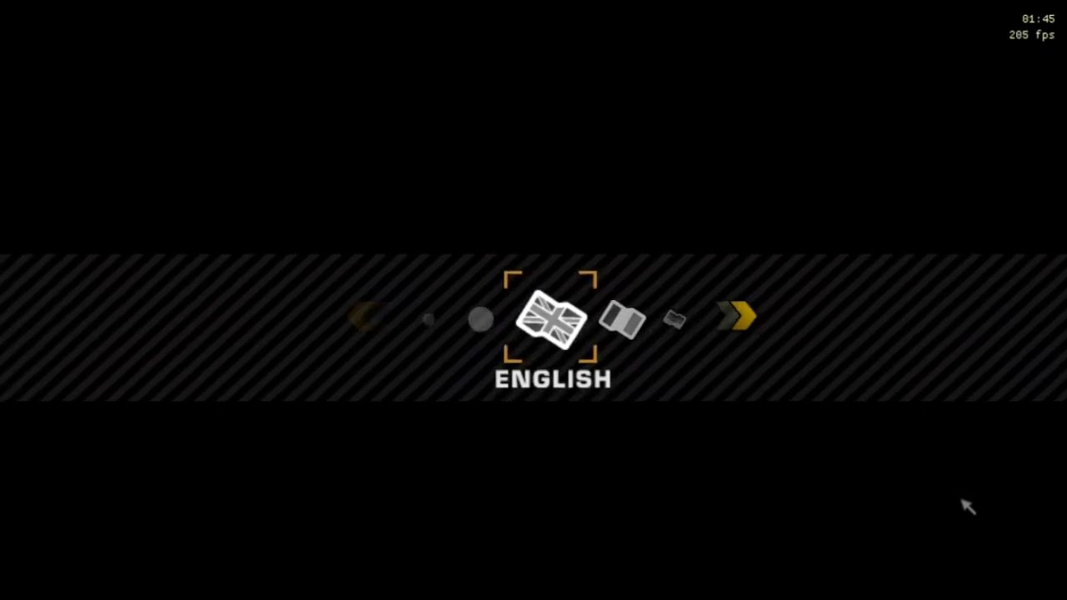
{"action": "key", "text": "Return"}
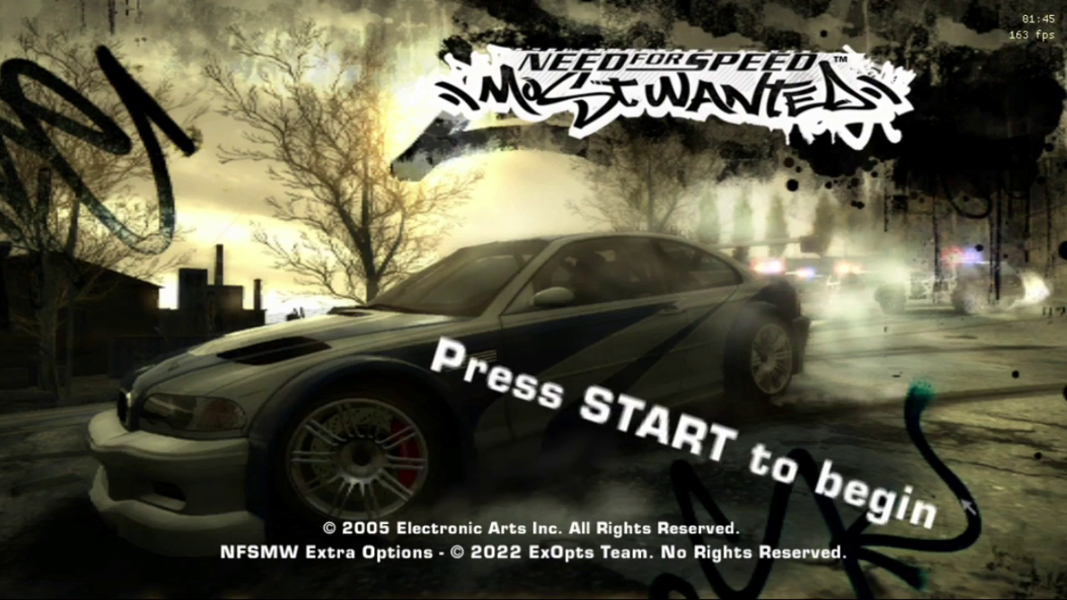
{"action": "key", "text": "Return"}
{"action": "key", "text": "Return"}
{"action": "key", "text": "Return"}
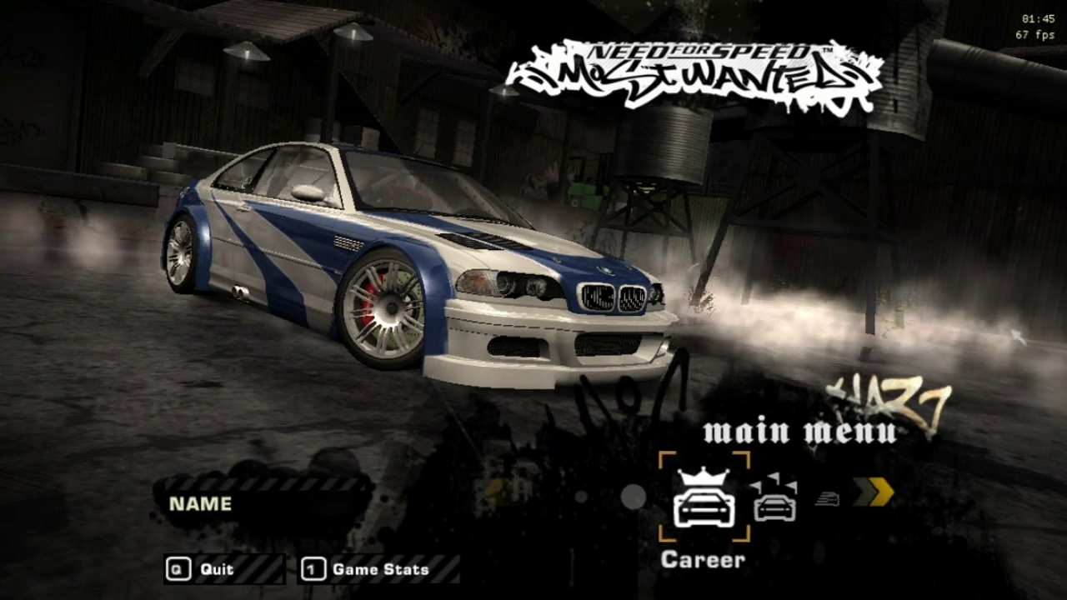
Move the main menu selection from Career onward through Challenge Series
{"action": "key", "text": "Right"}
{"action": "key", "text": "Right"}
{"action": "key", "text": "Right"}
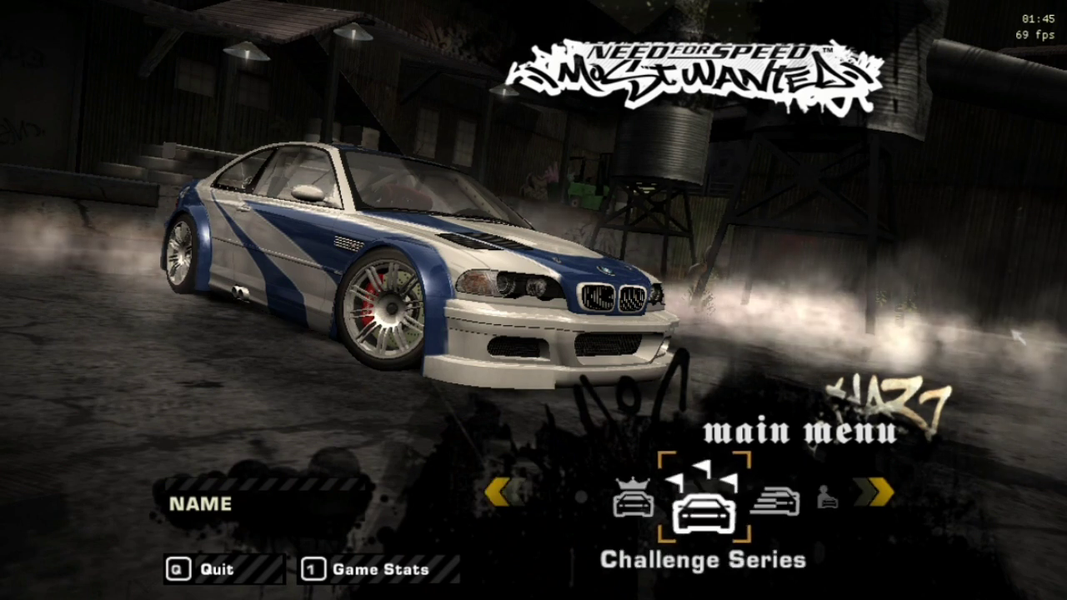